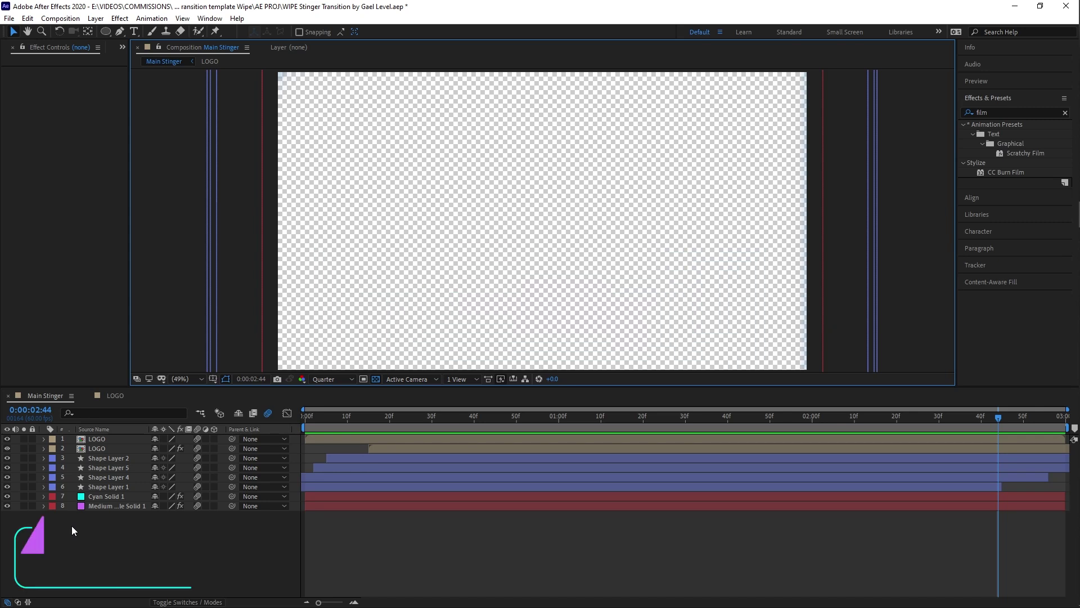
Play back the Main Stinger wipe transition preview
key(space)
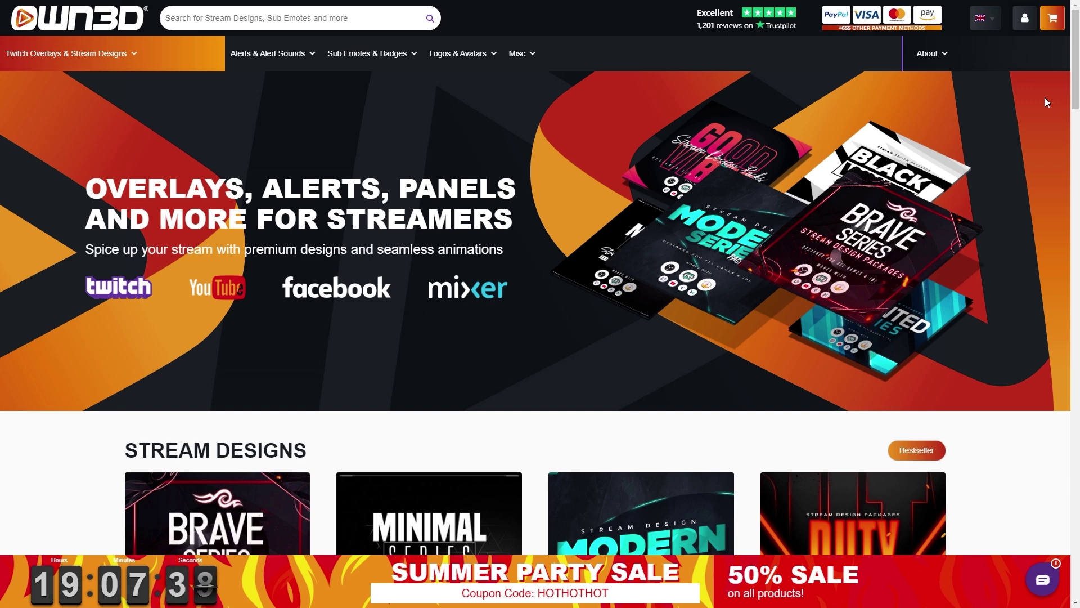
Scroll down through the OWN3D homepage to browse its offerings
scroll(1045, 99, down, 6)
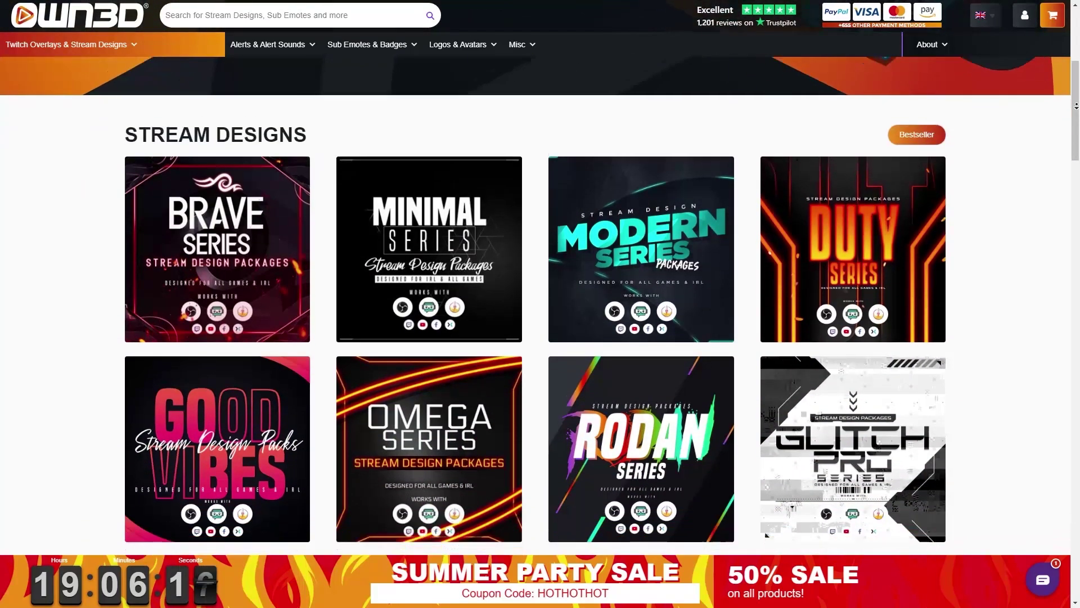
scroll(1076, 105, down, 5)
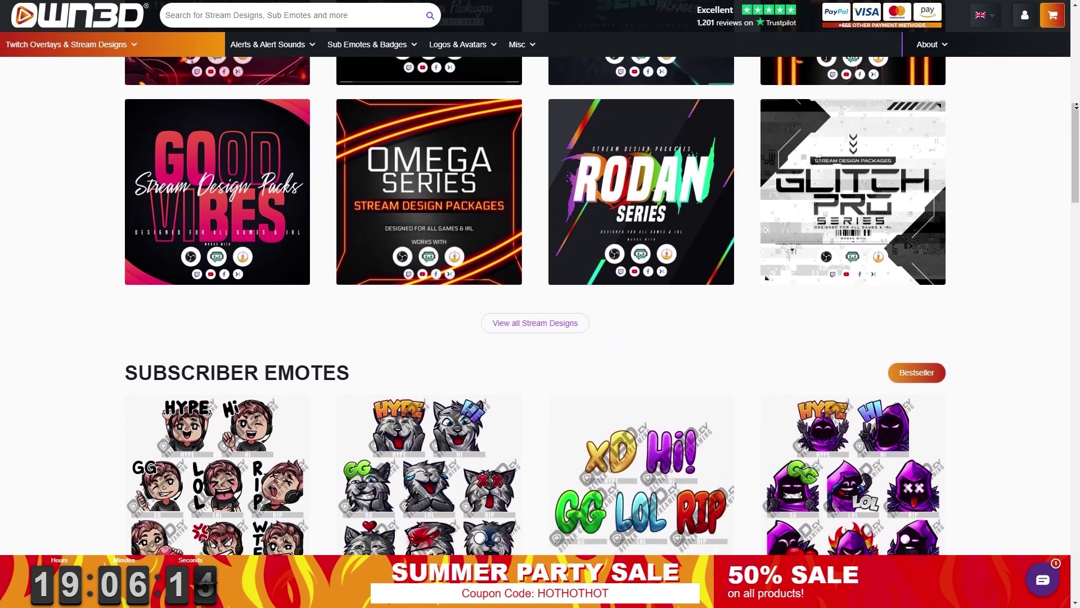
scroll(1076, 105, down, 5)
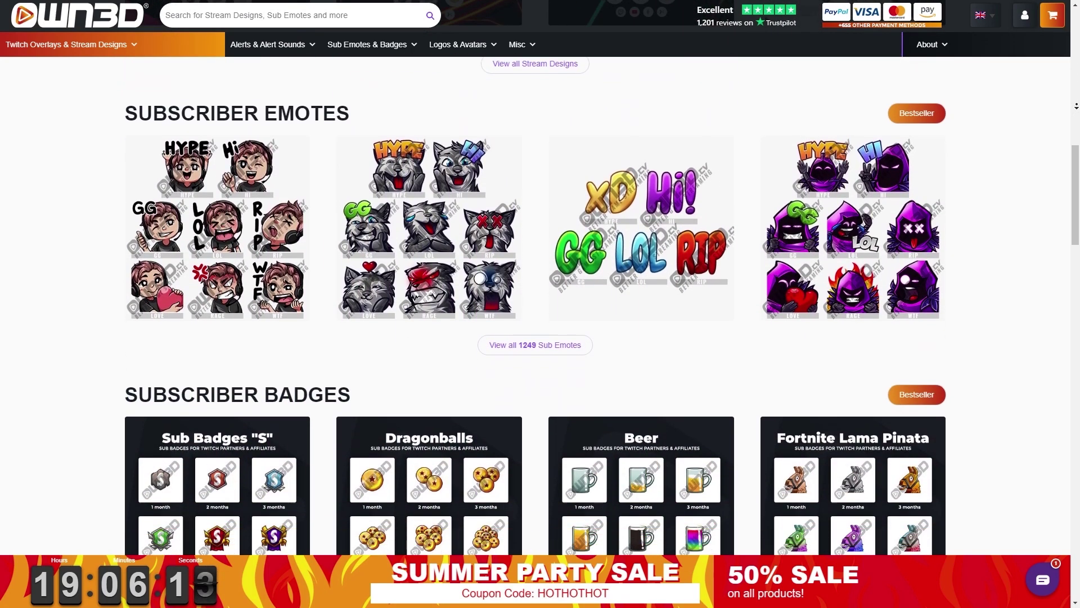
scroll(1076, 105, down, 5)
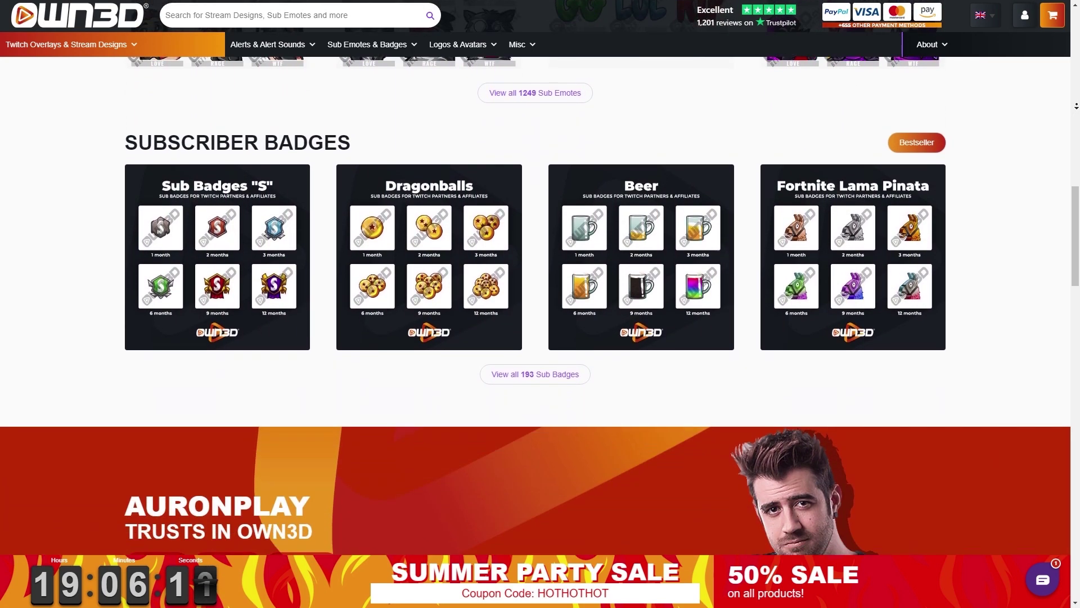
scroll(1076, 105, down, 5)
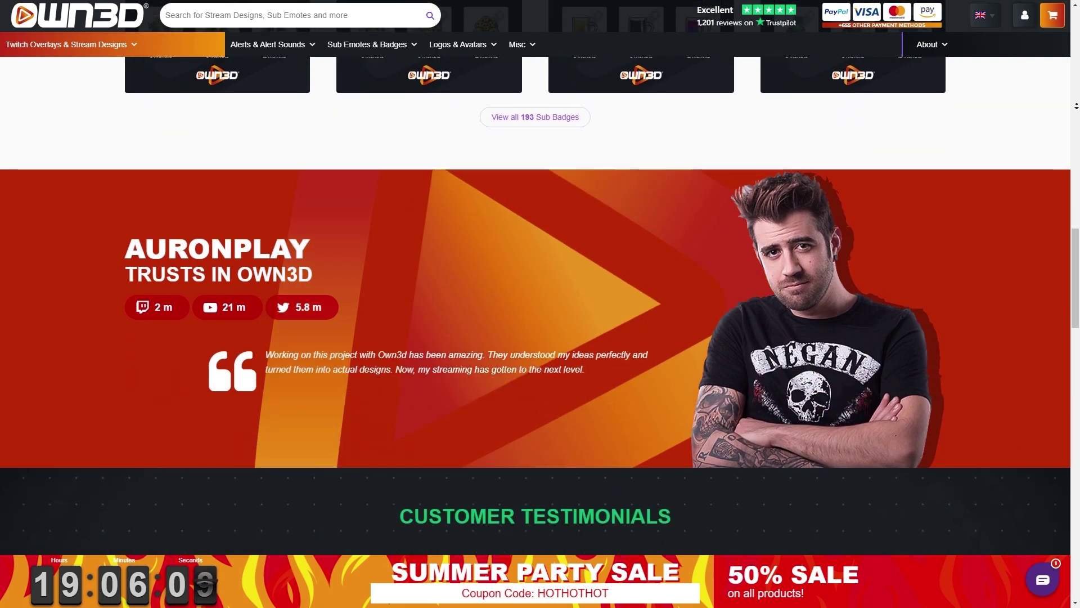
scroll(1076, 106, down, 2)
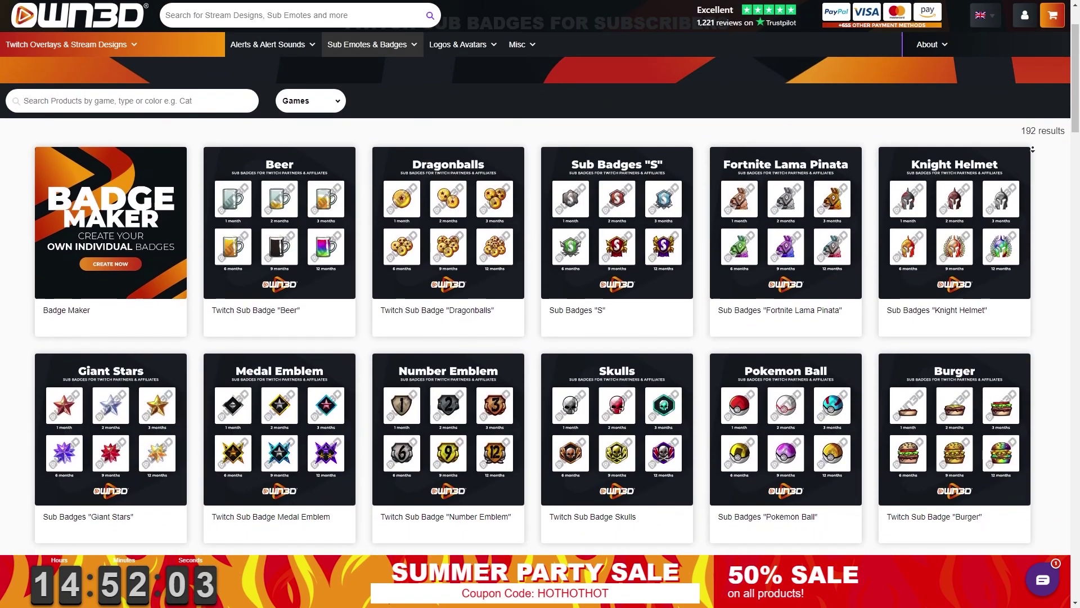
scroll(1032, 151, down, 6)
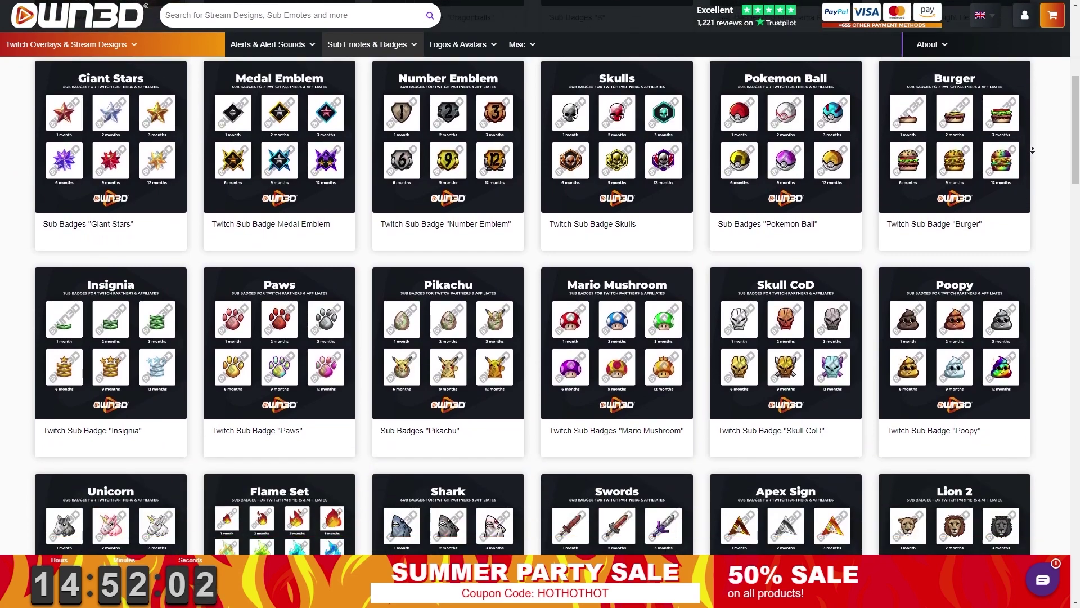
scroll(1032, 150, down, 5)
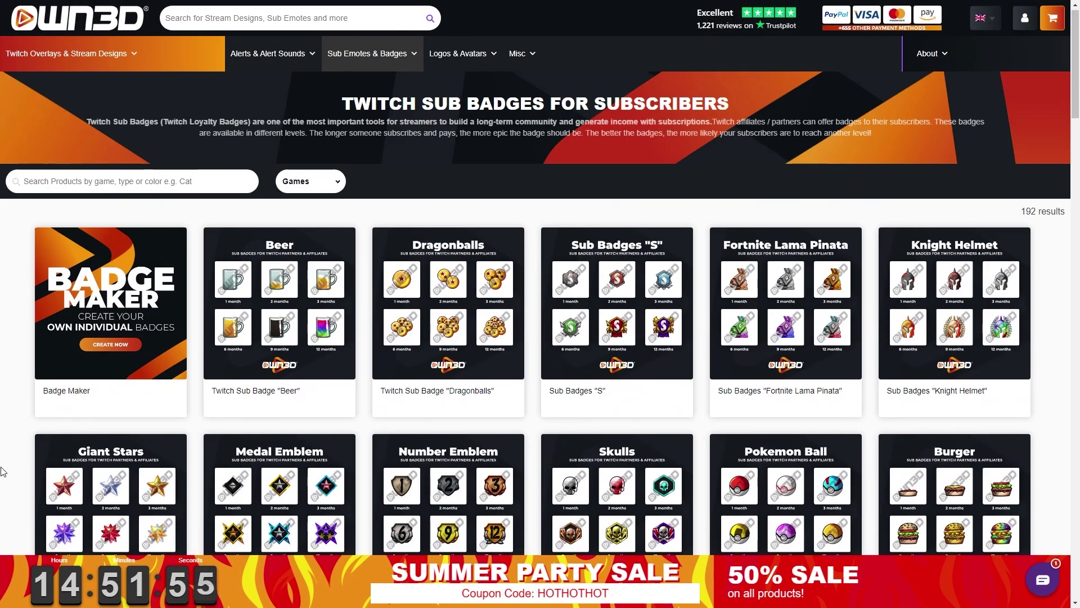
Open Badge Maker and give the first shield badge a yellow grinning face icon
click(57, 332)
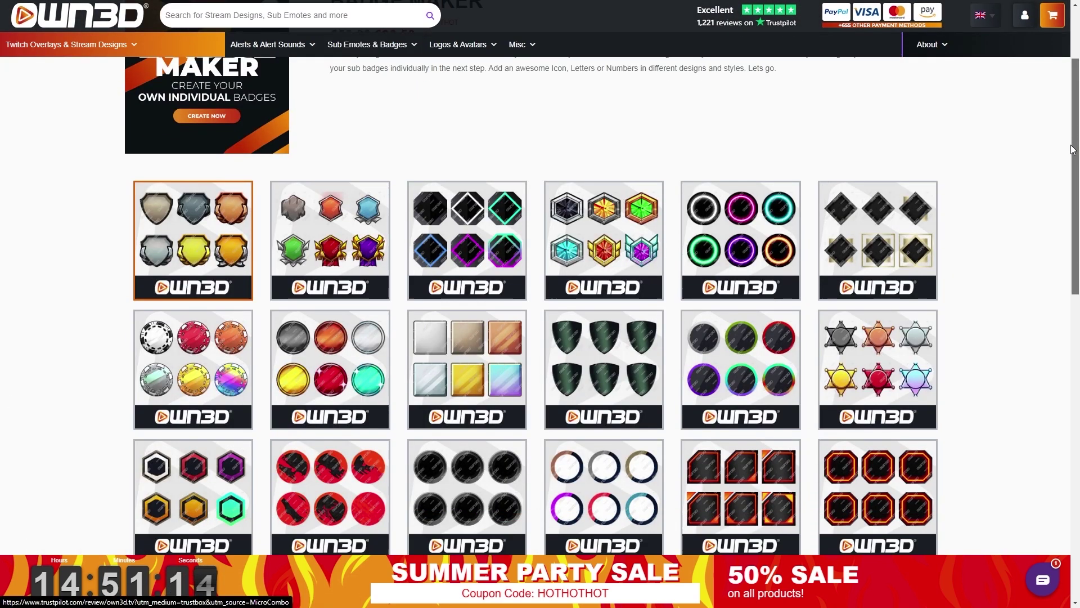
scroll(1073, 150, down, 1)
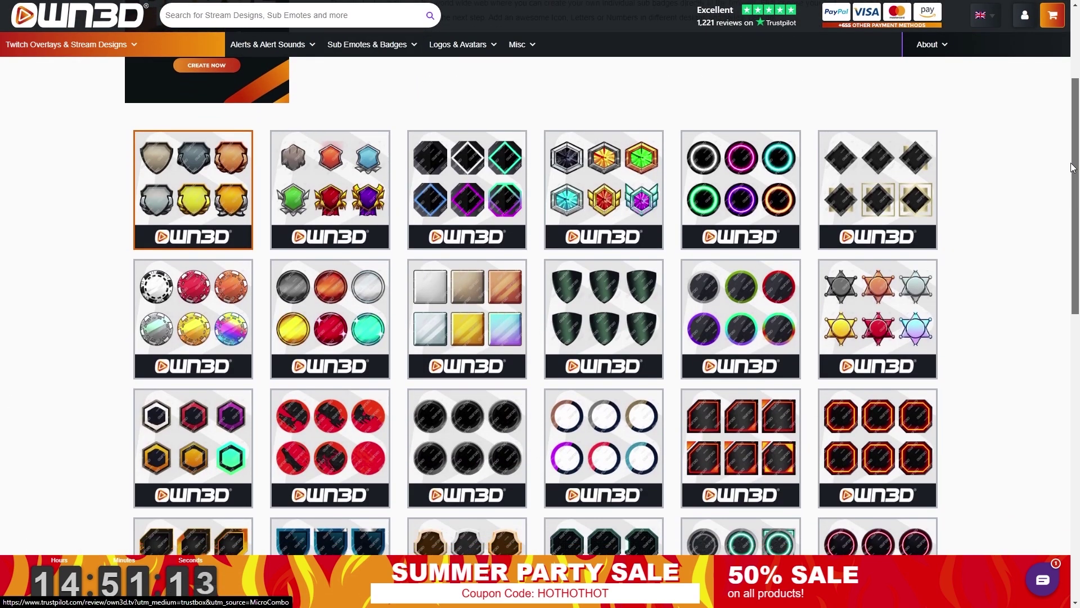
click(188, 203)
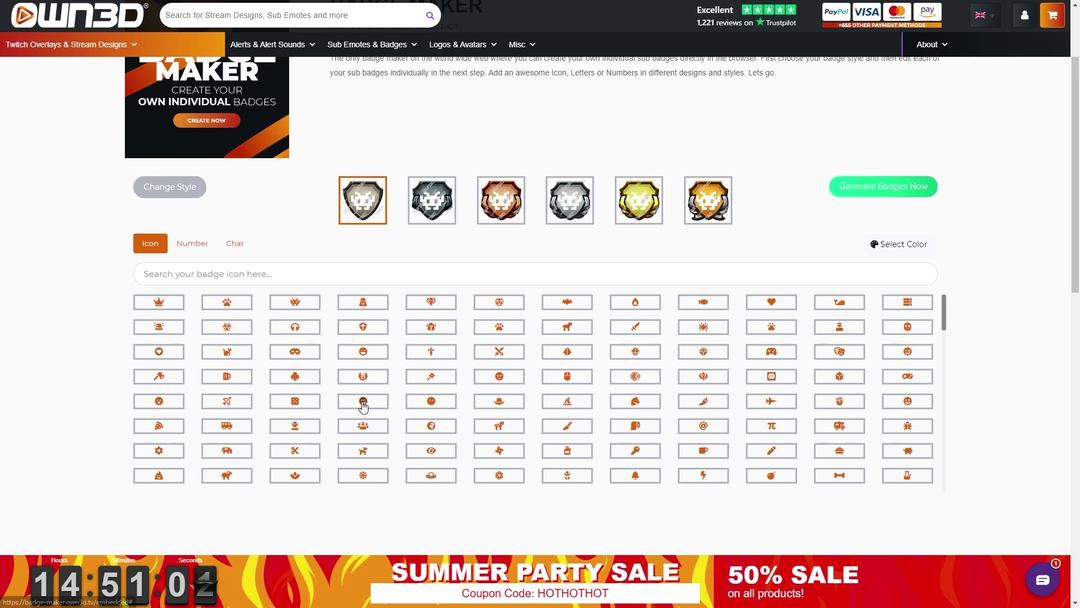
click(346, 404)
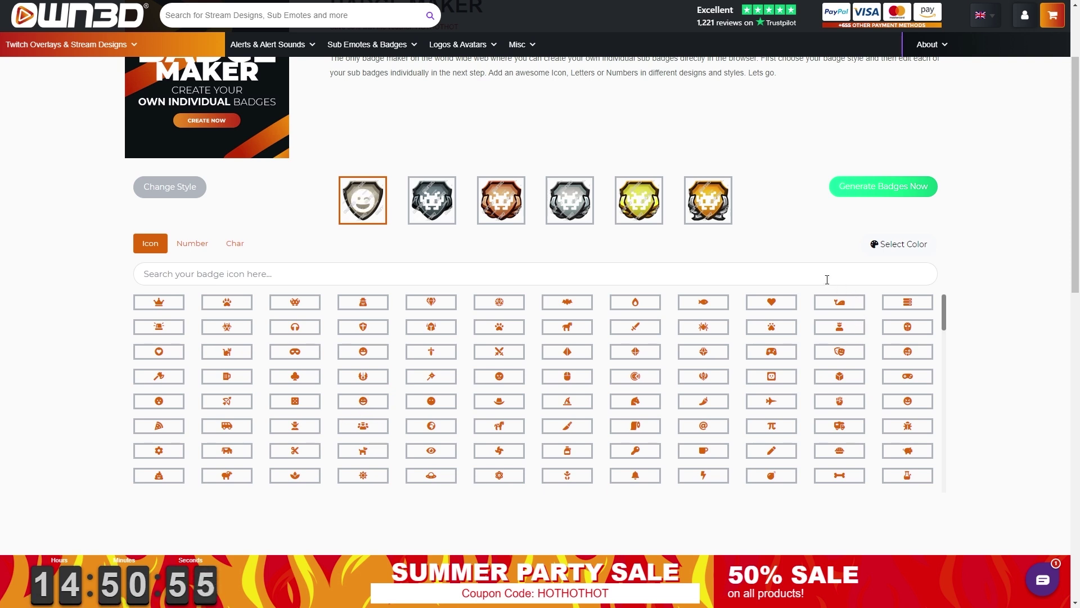
click(893, 244)
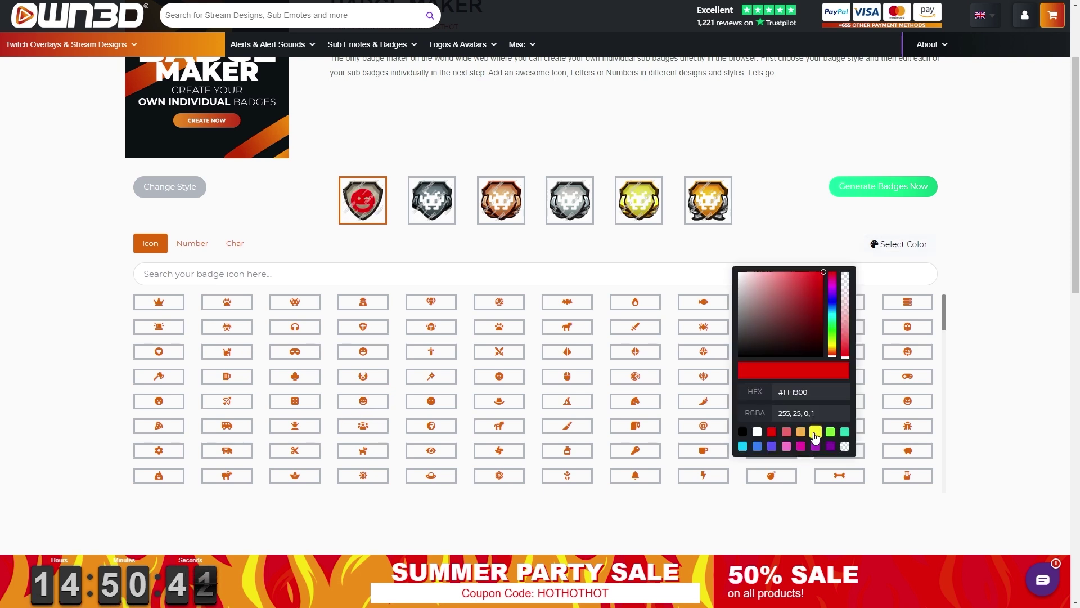
click(815, 432)
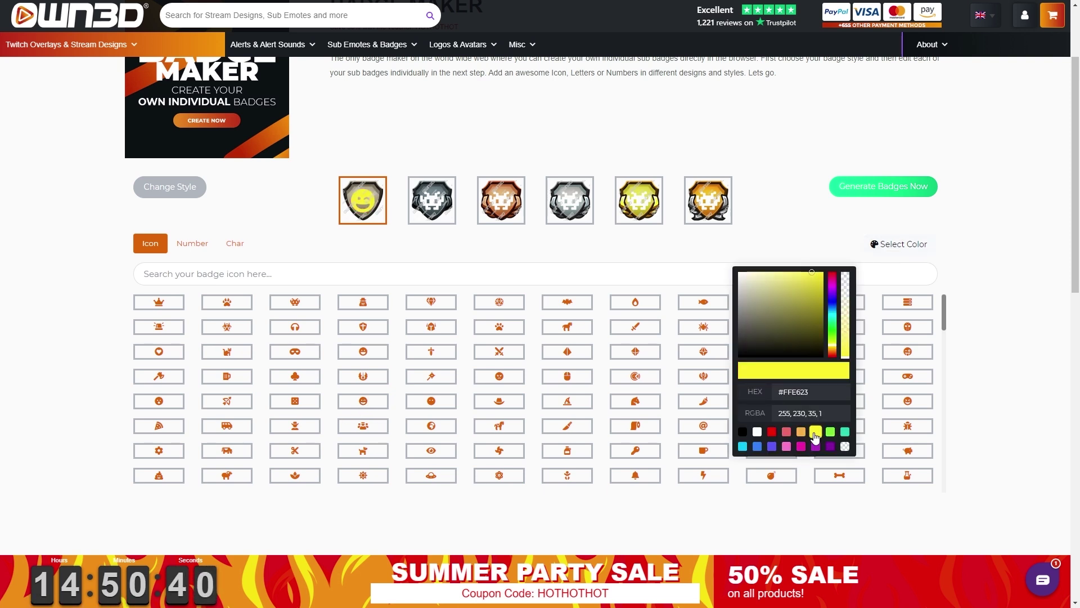
Make the second badge's cowboy hat icon yellow and view the badge Number options
click(431, 199)
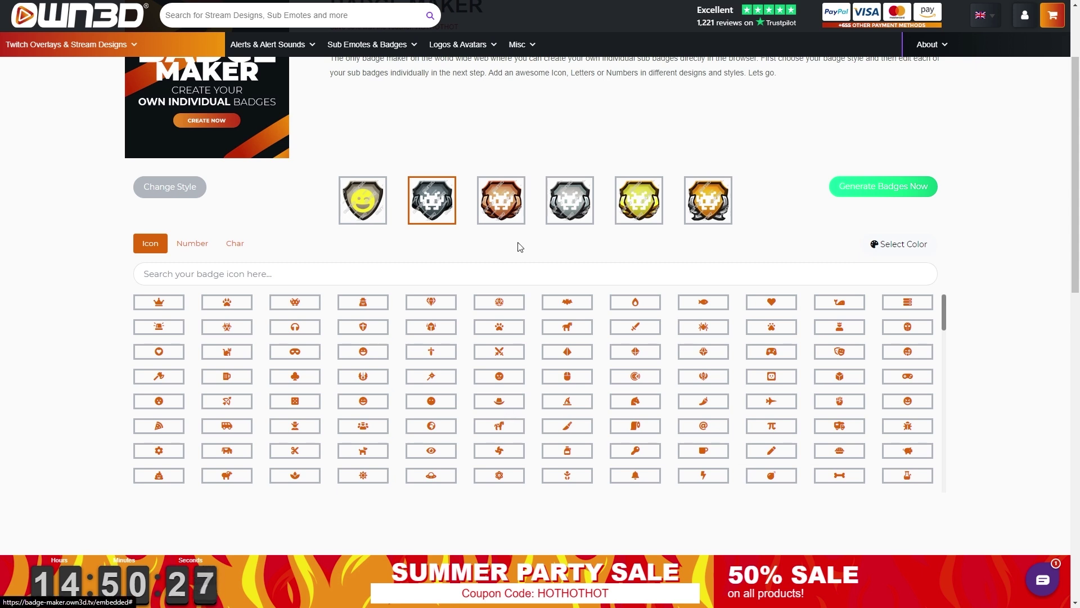
click(901, 247)
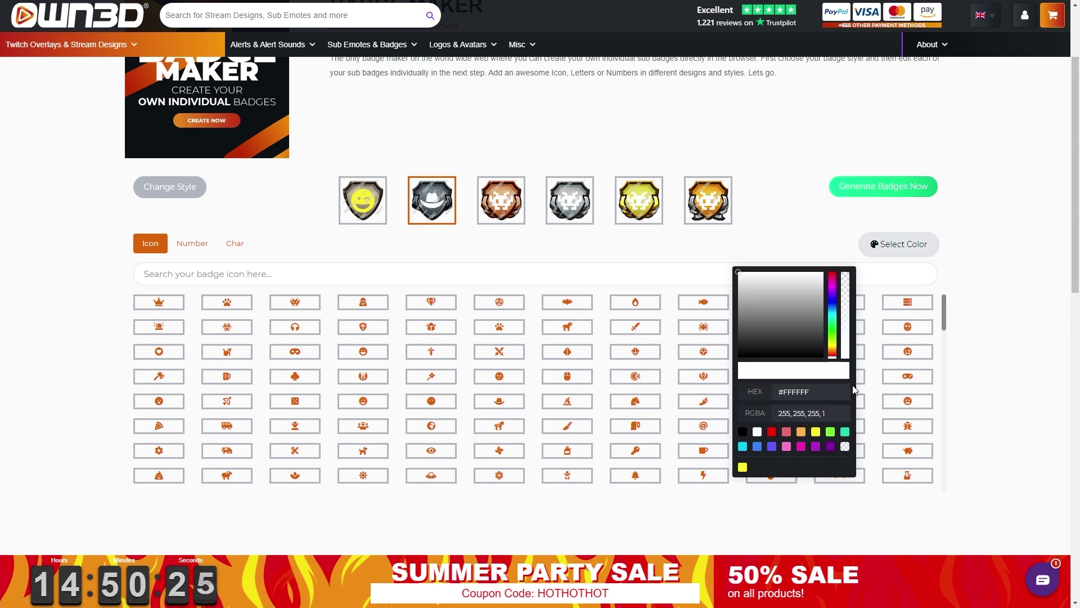
click(815, 432)
click(502, 203)
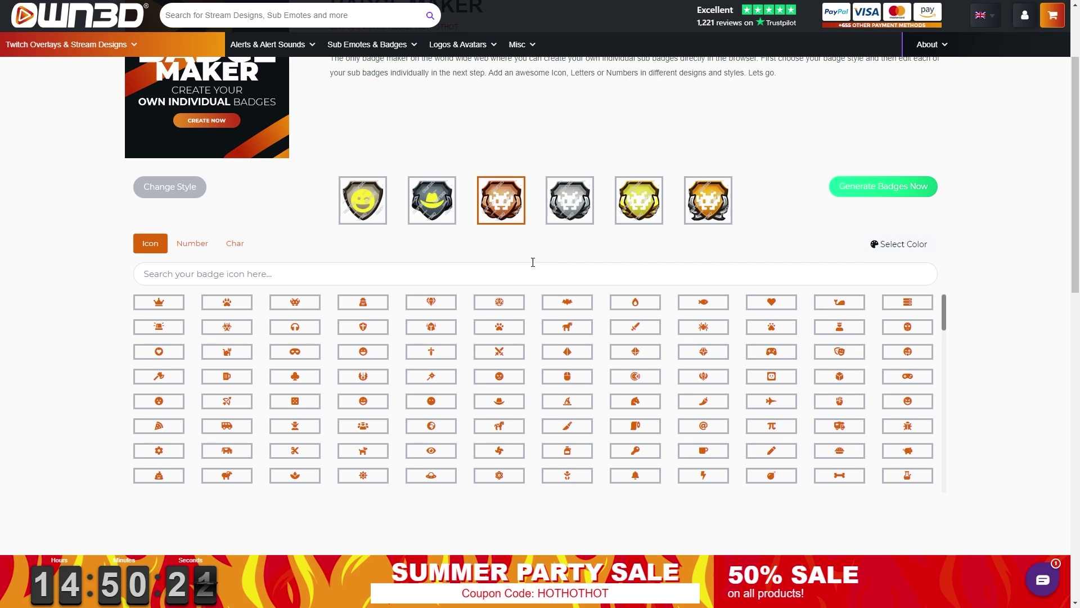
scroll(624, 363, down, 10)
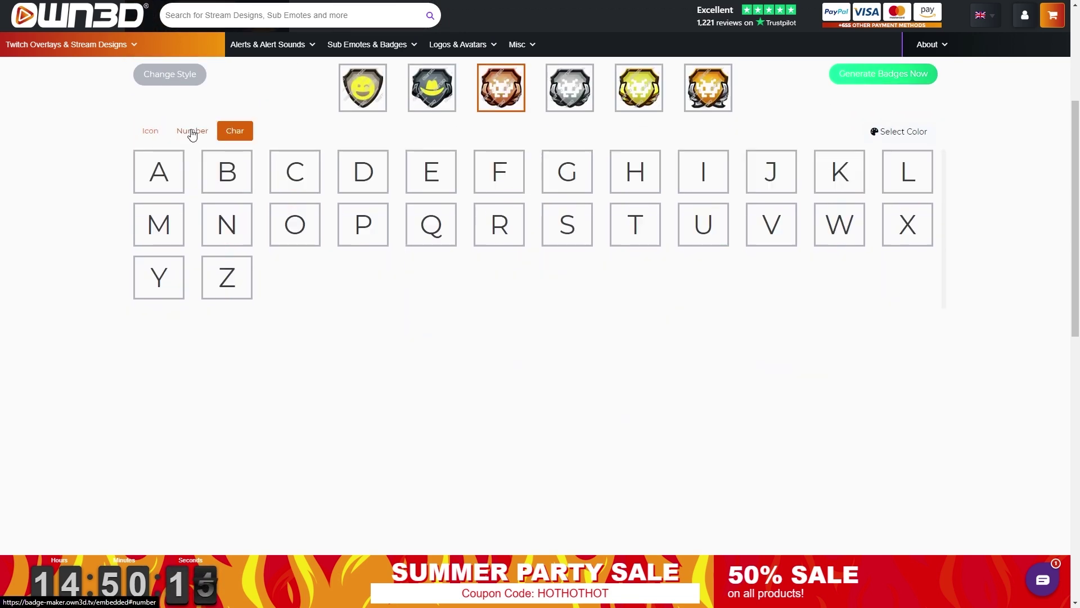
click(193, 131)
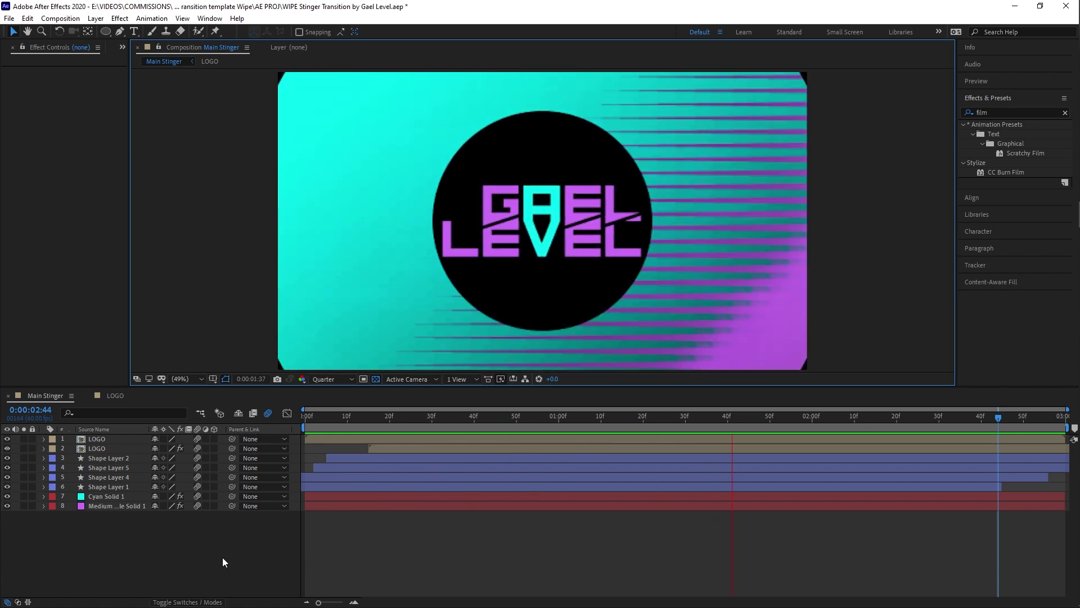
Stop the Main Stinger preview playback
key(space)
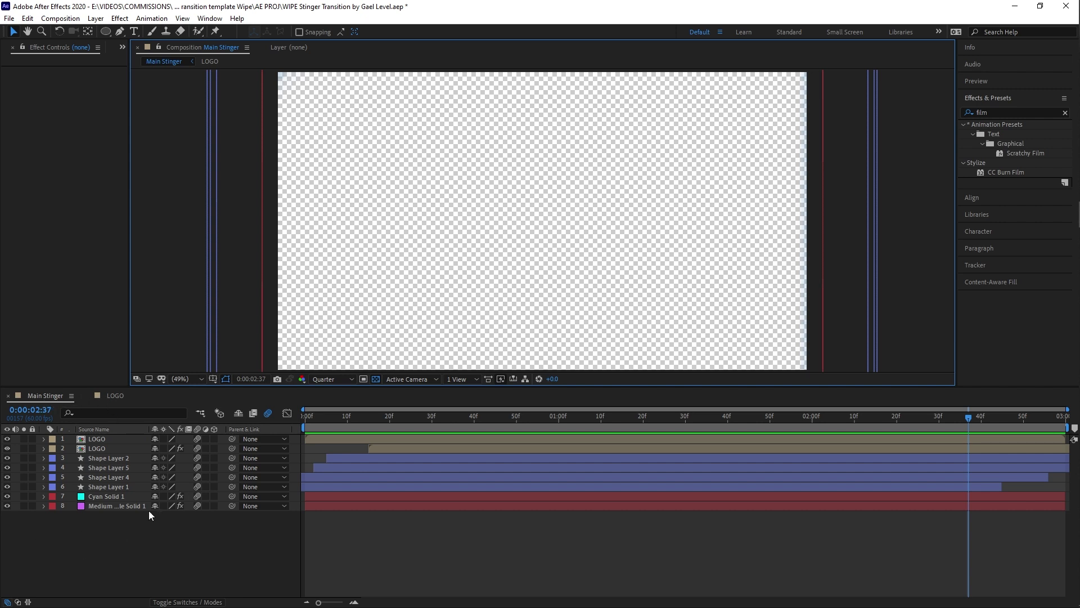
Inspect the LOGO comp's logo and black circle, checking it in Main Stinger at 1:06
click(116, 401)
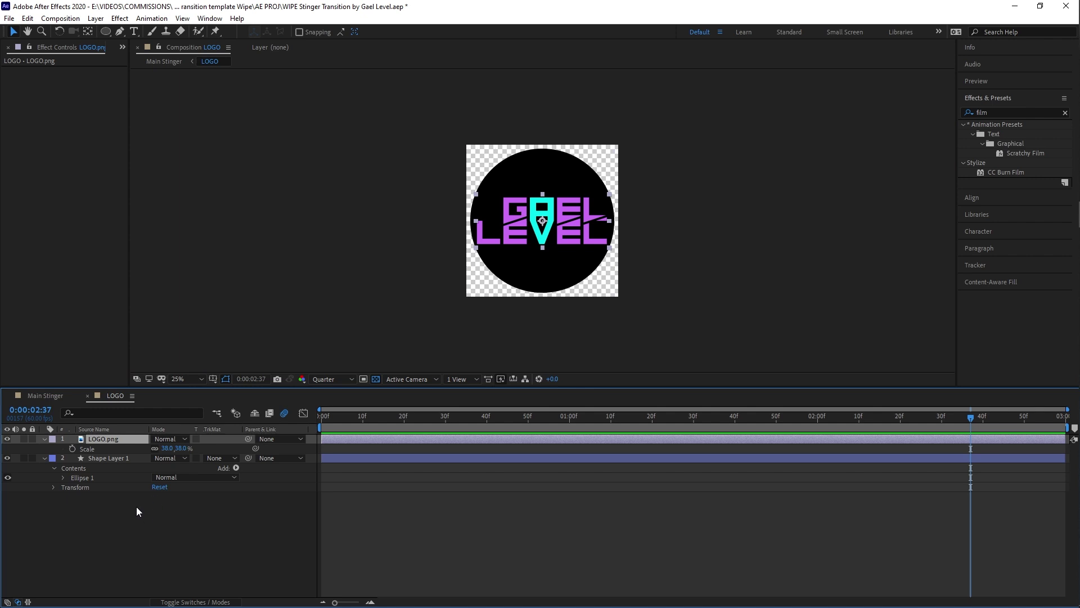
click(7, 458)
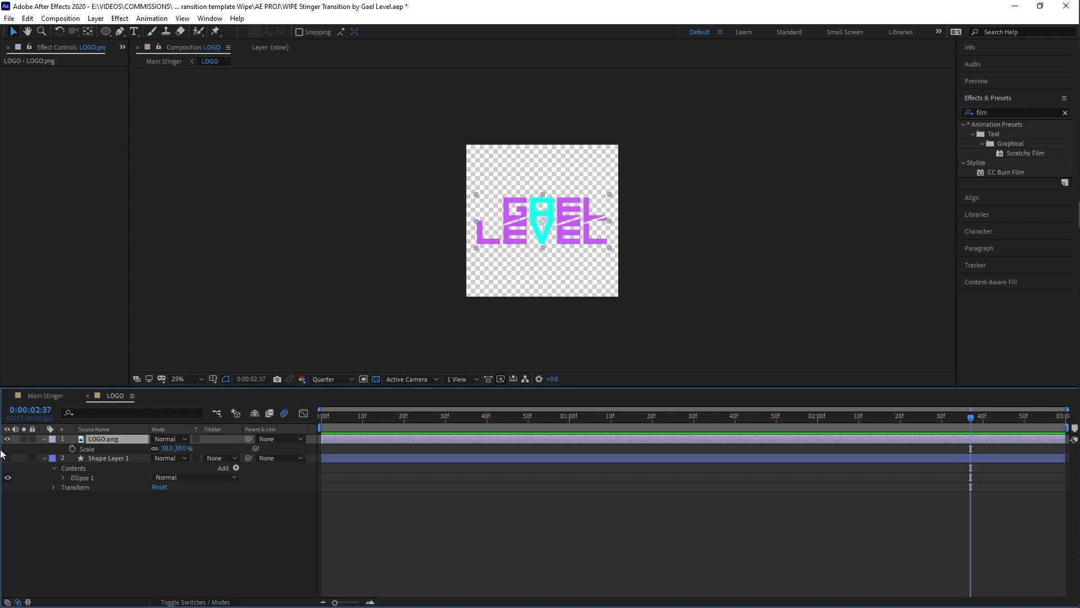
click(45, 395)
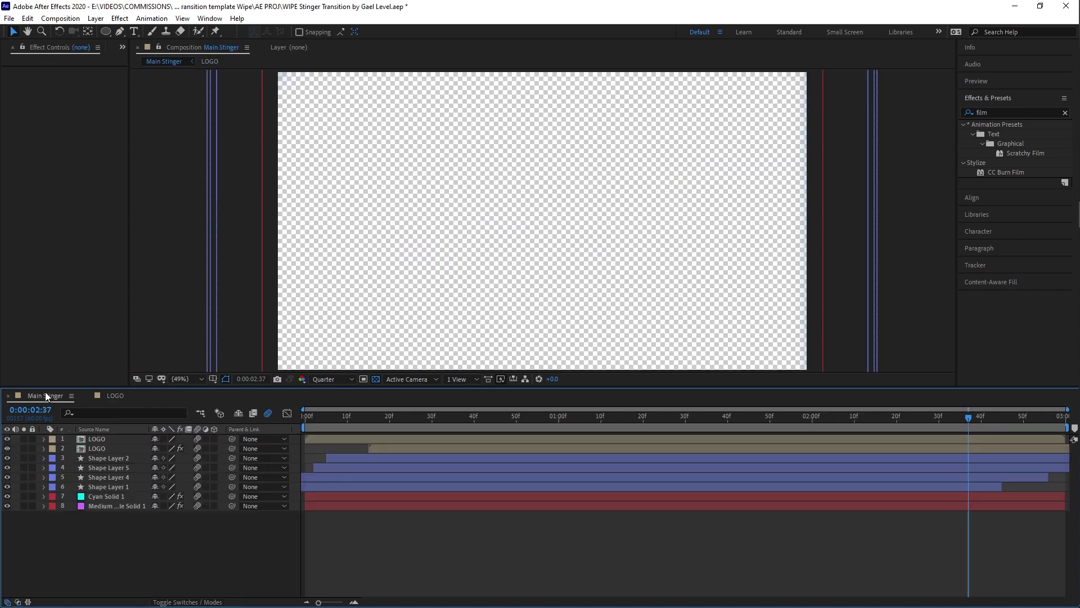
click(585, 417)
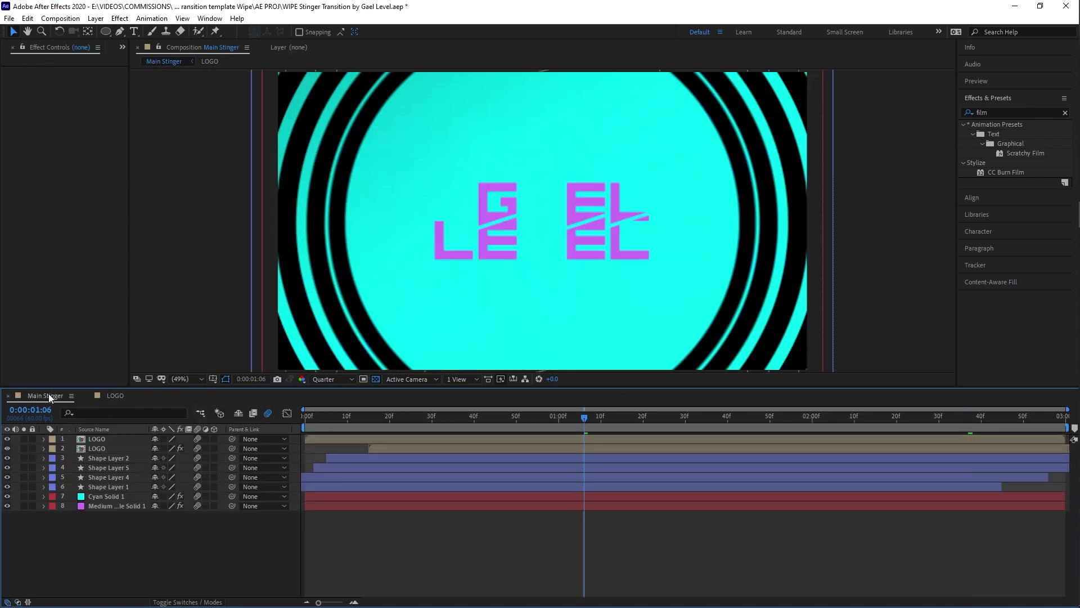
click(116, 396)
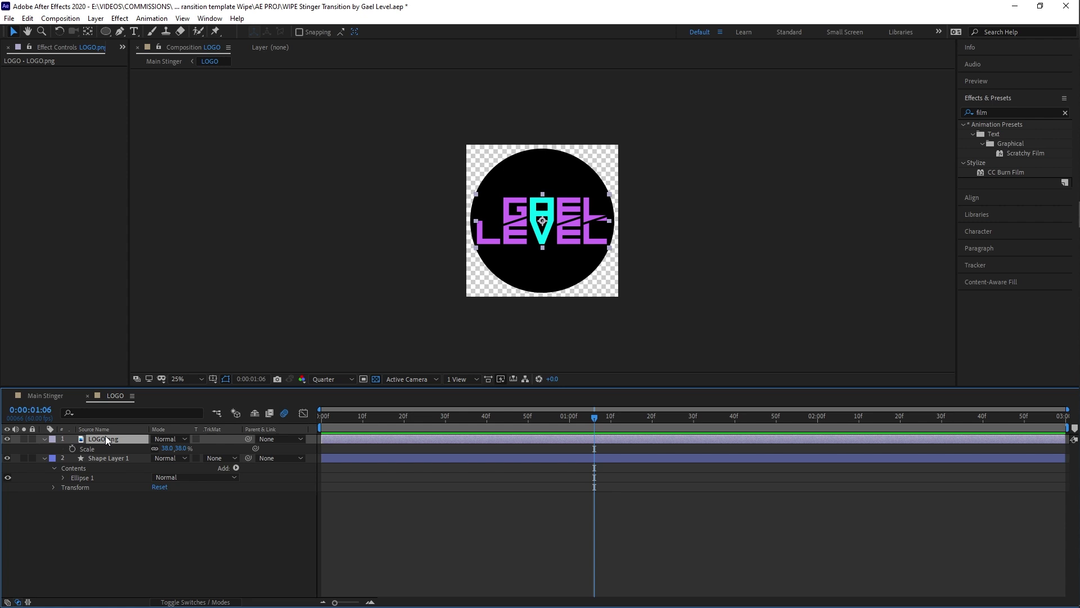
Import Crappy logo.png into the LOGO comp, replacing the old LOGO.png layer
key(ctrl+i)
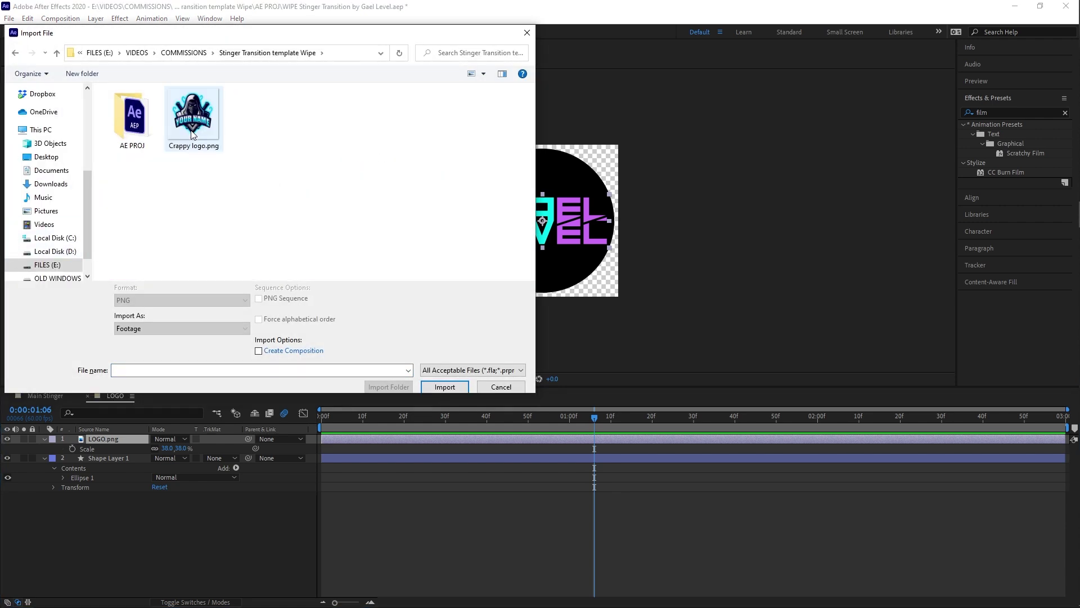
double_click(188, 126)
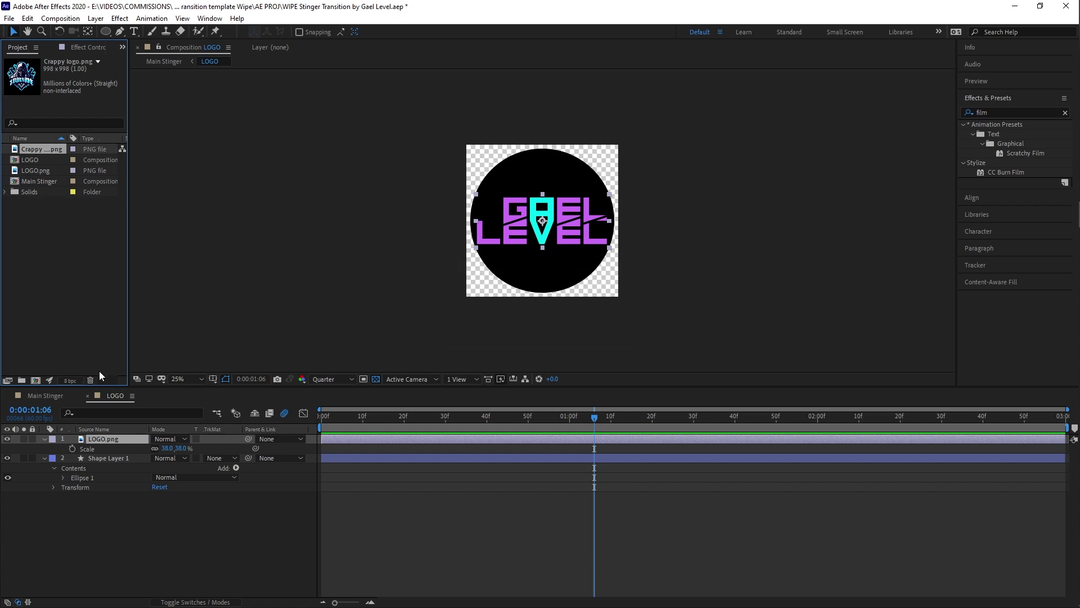
drag(42, 160, 110, 436)
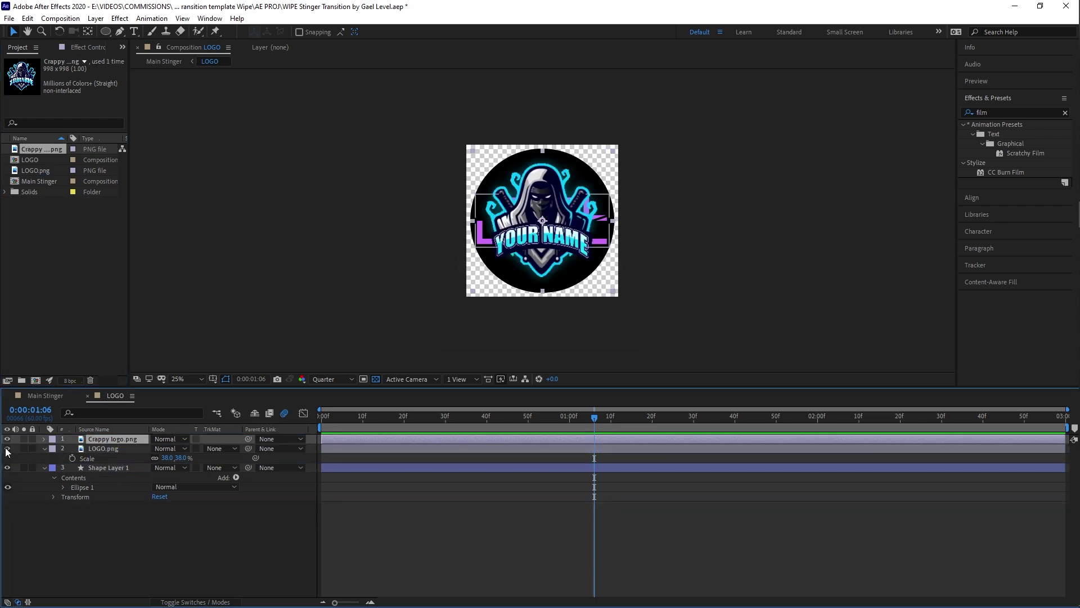
click(98, 448)
key(Delete)
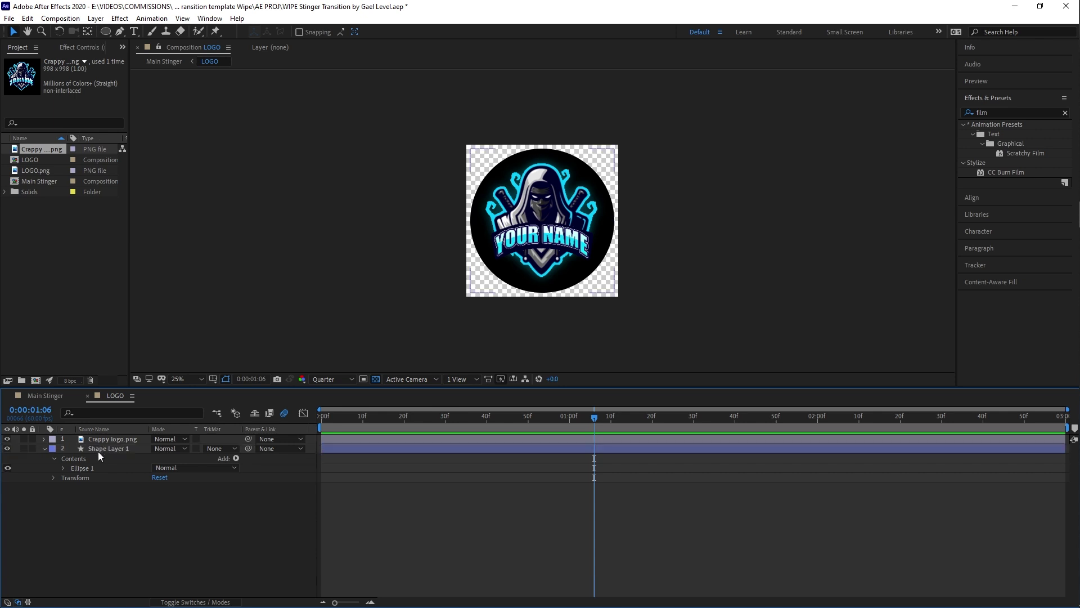
click(102, 440)
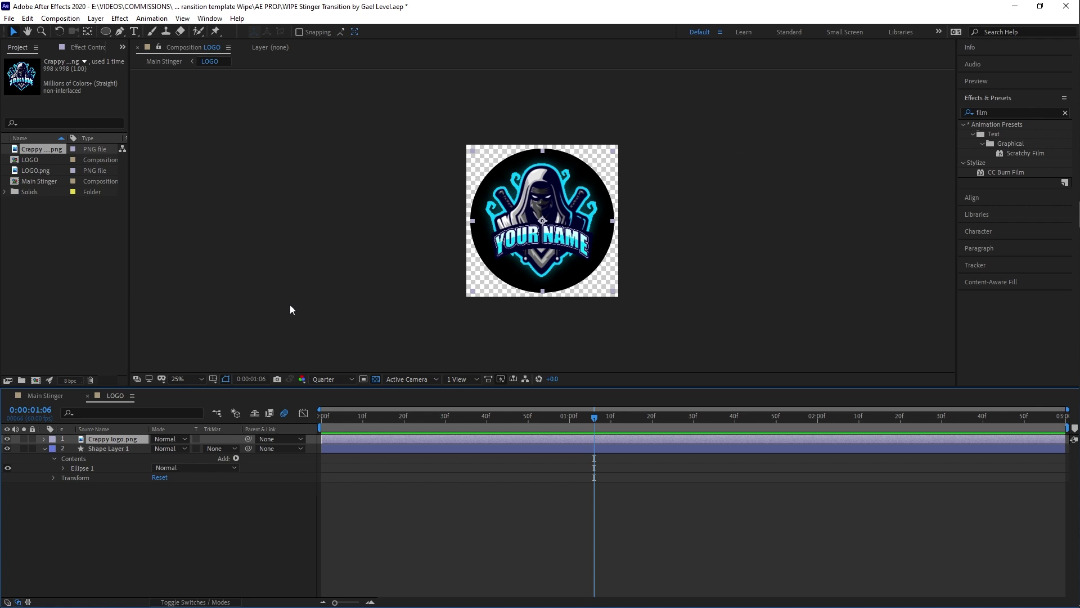
Scale the new logo to 130% and check it mid-wipe in Main Stinger near frame 20
key(s)
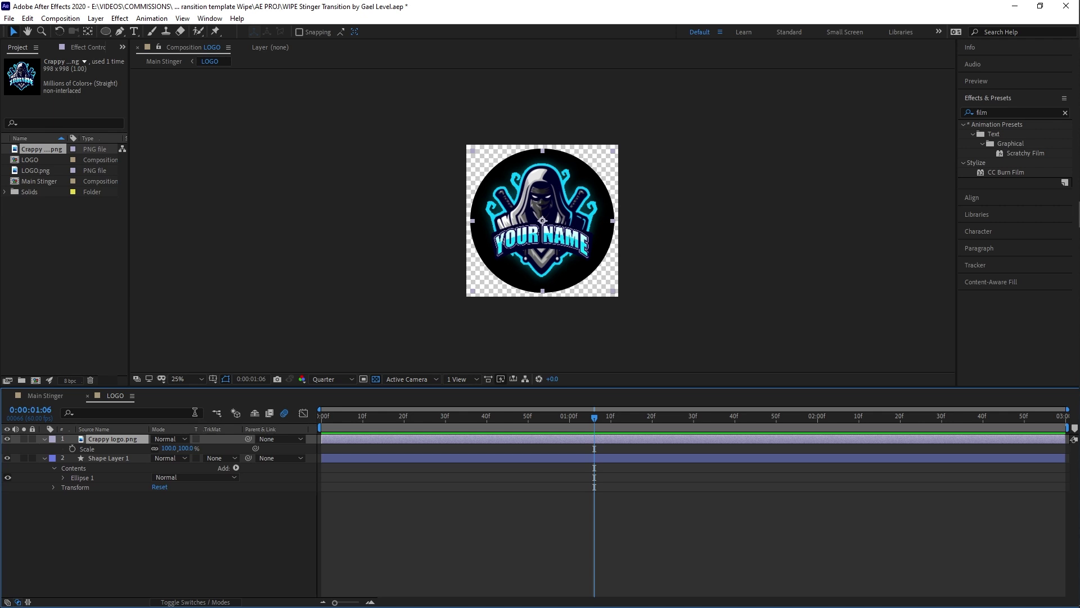
drag(185, 448, 202, 448)
click(9, 457)
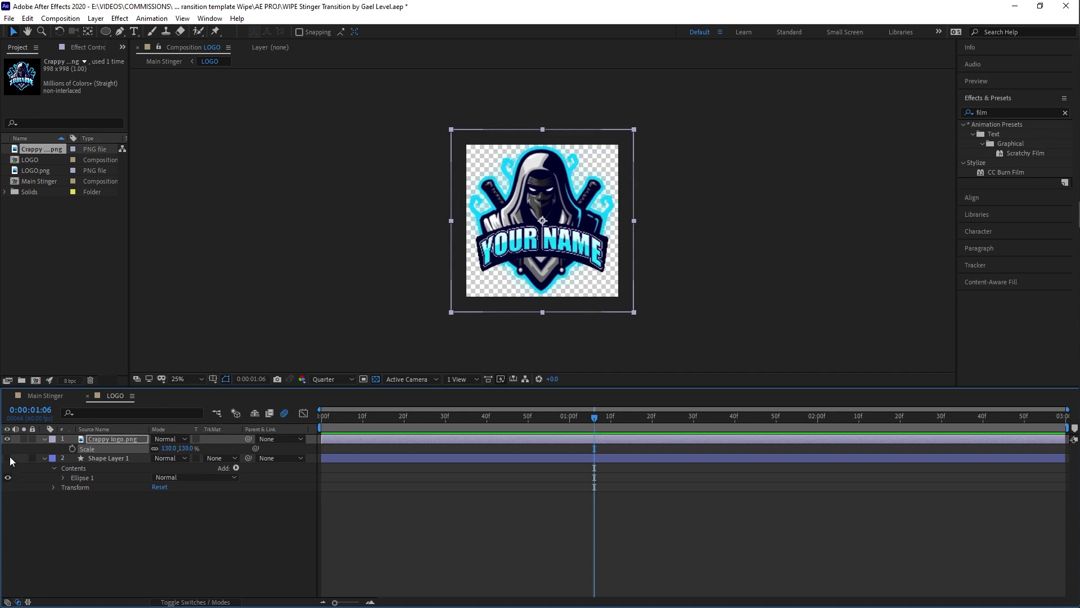
click(8, 458)
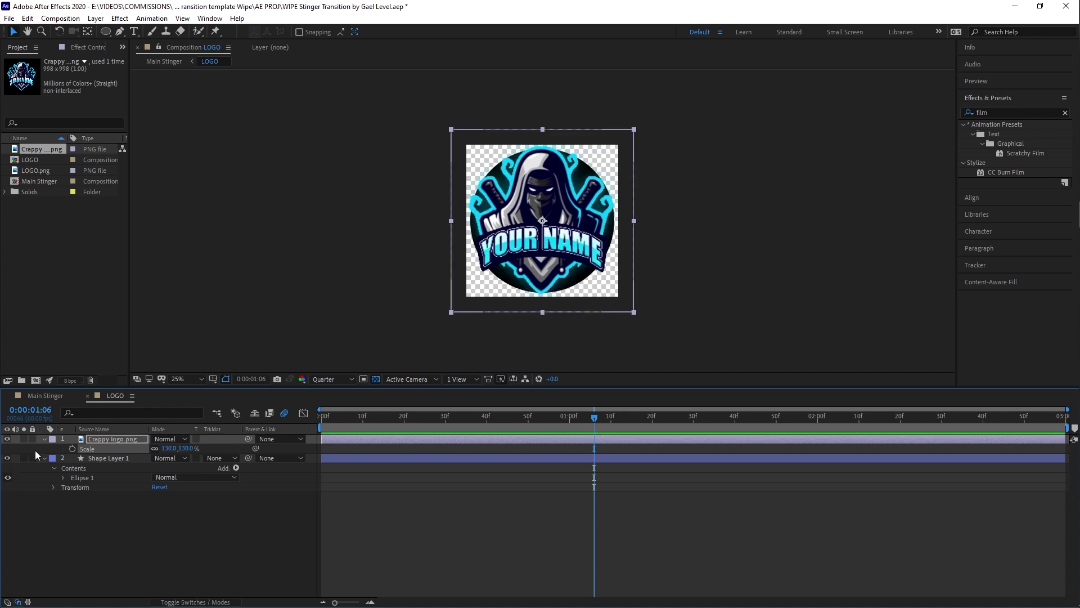
click(36, 397)
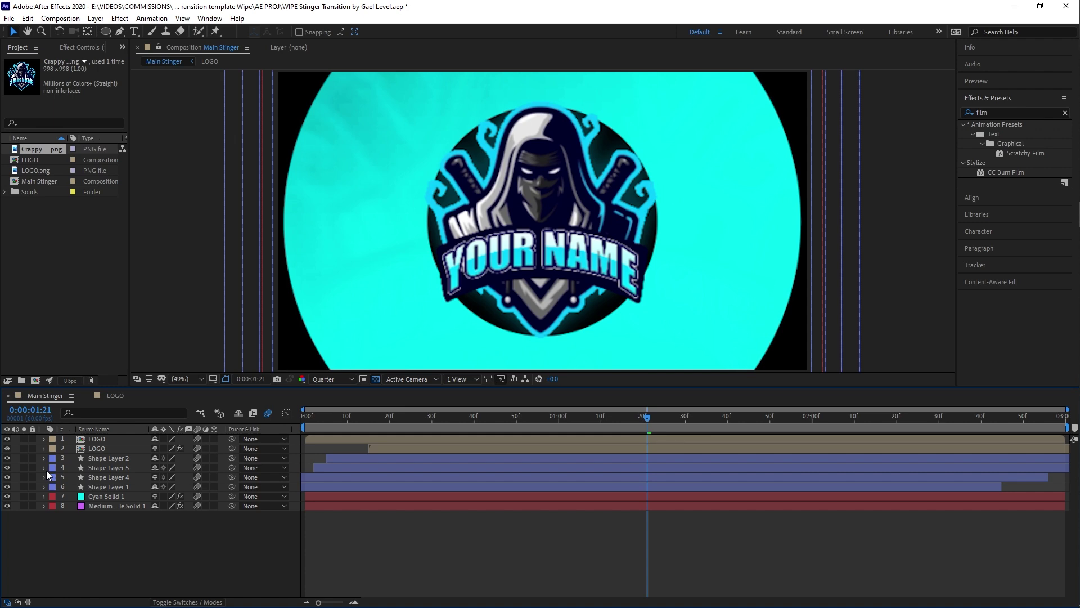
drag(434, 415, 407, 417)
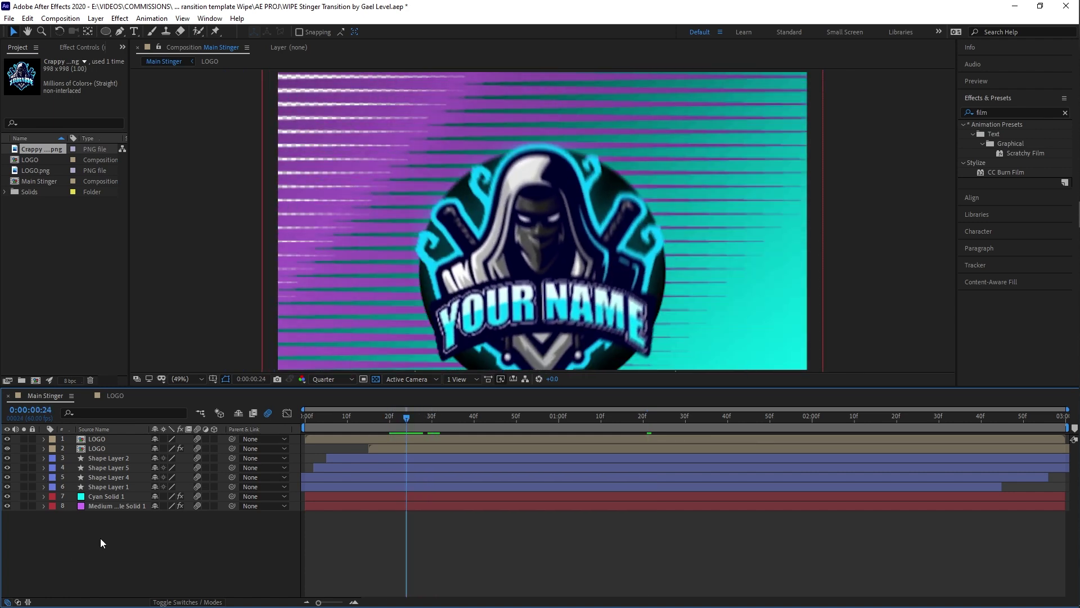
Recolour the Medium Purple solid to Deep Royal Blue sampled with the eyedropper
click(99, 505)
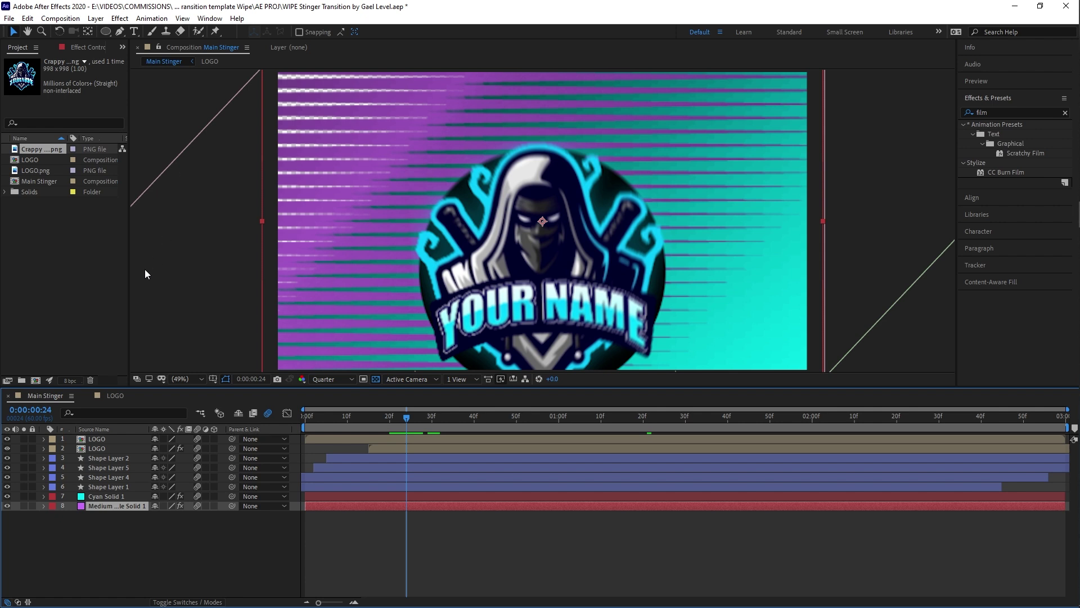
click(95, 19)
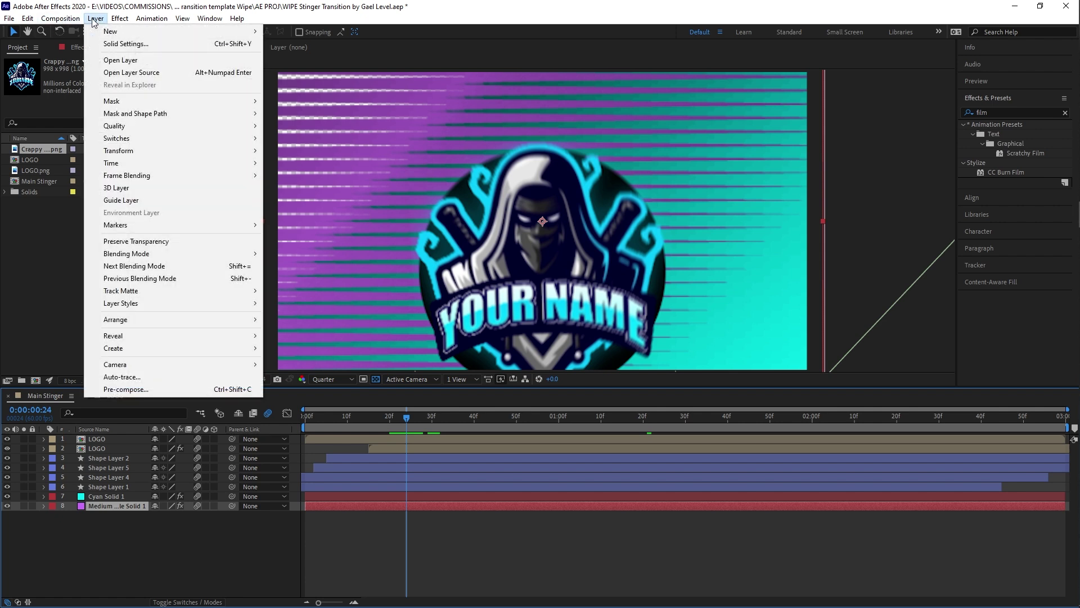
click(125, 44)
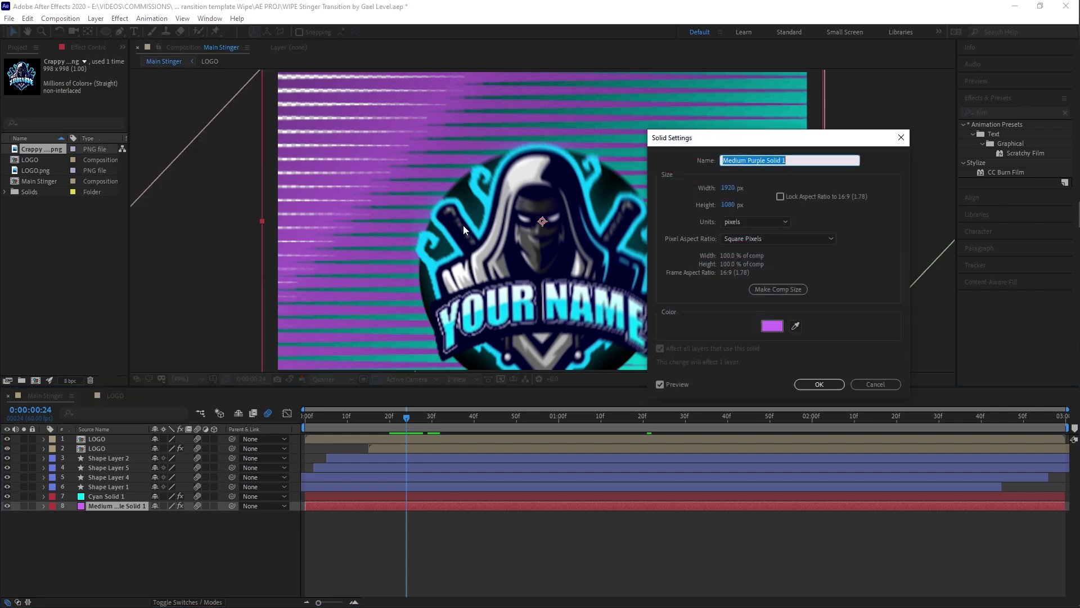
click(795, 326)
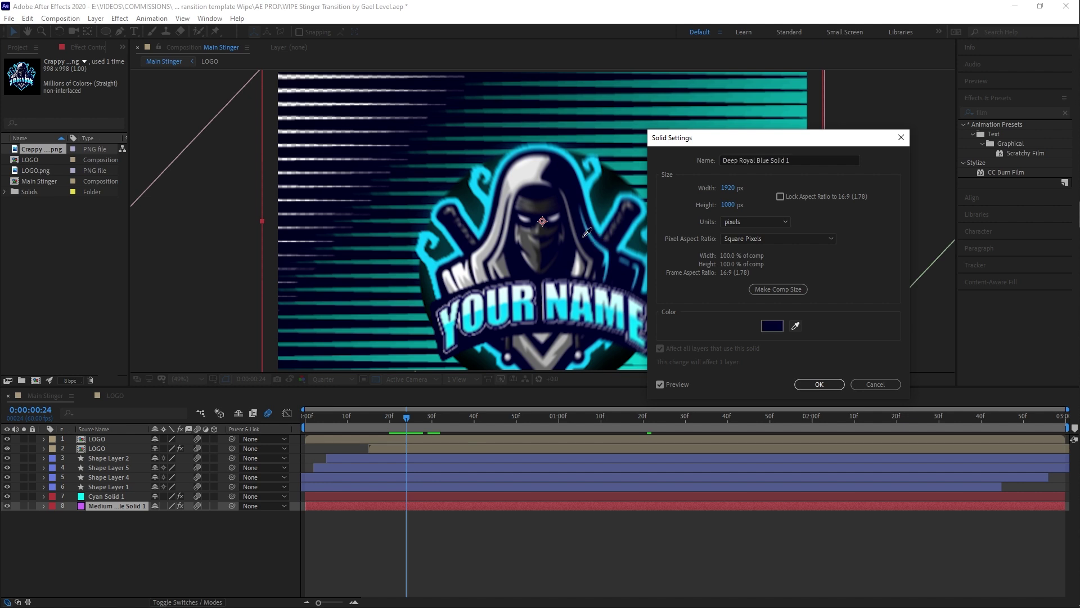
click(594, 242)
click(819, 384)
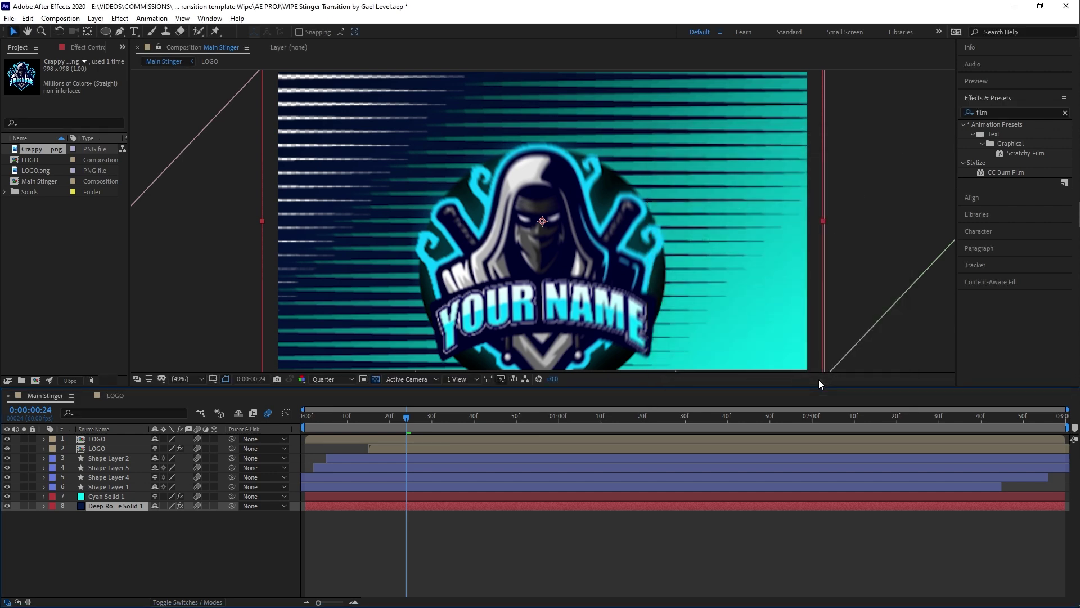
Recolour Cyan Solid 1 to a deeper blue-cyan sampled from the logo
click(108, 496)
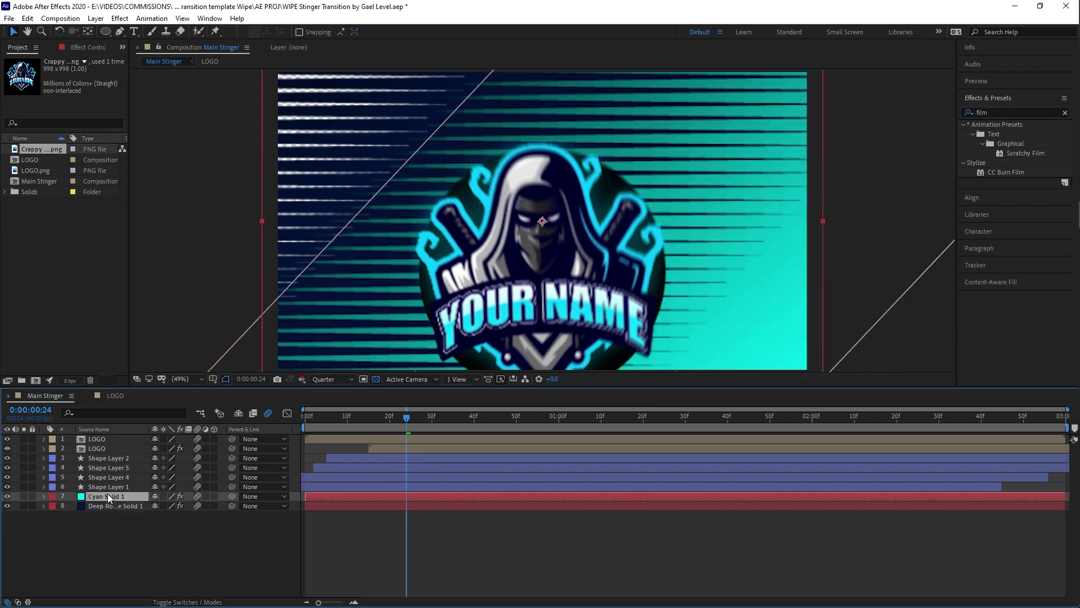
key(ctrl+shift+y)
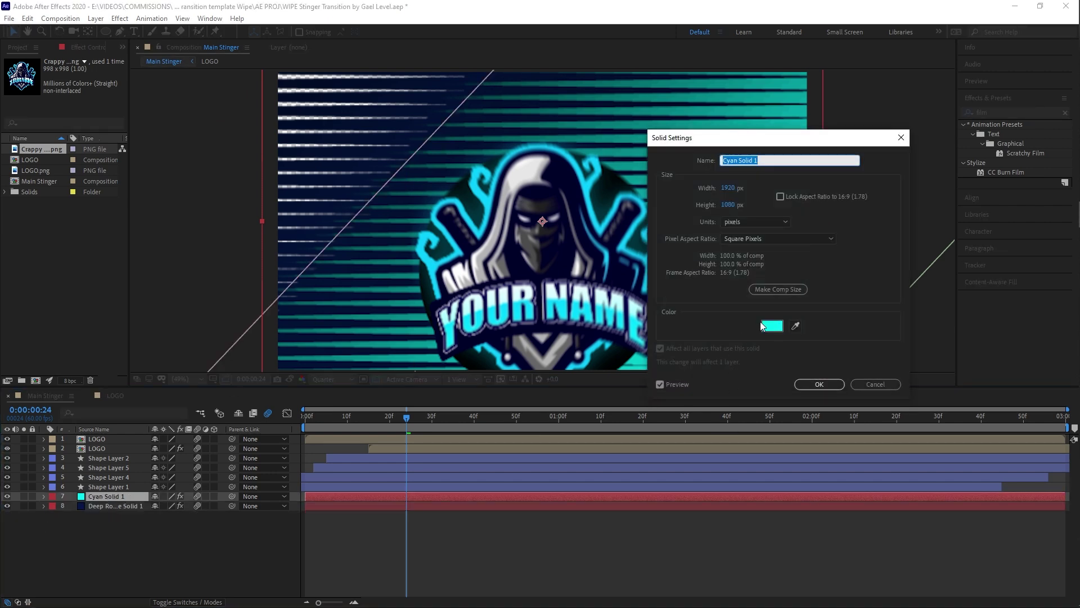
click(795, 327)
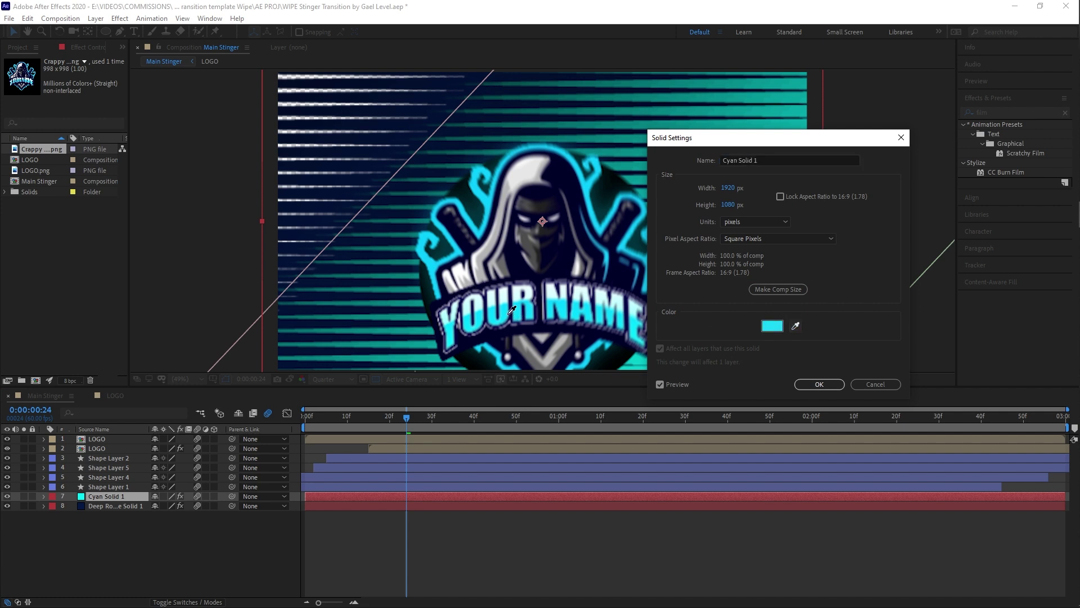
click(474, 225)
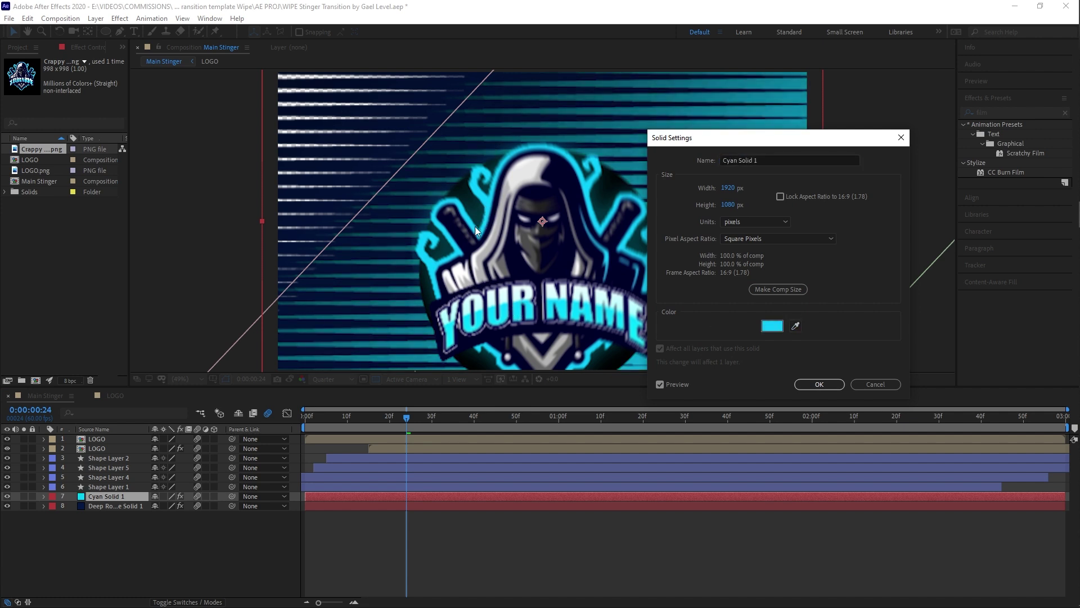
click(817, 385)
click(186, 378)
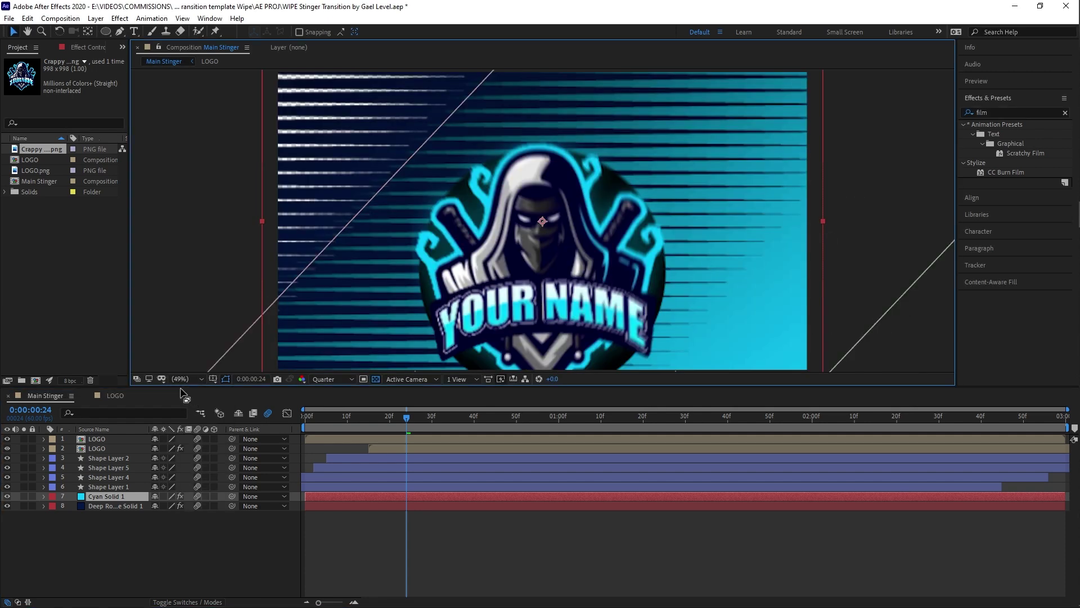
Preview the recoloured stinger and scrub to frame 24 to check the logo over cyan
key(space)
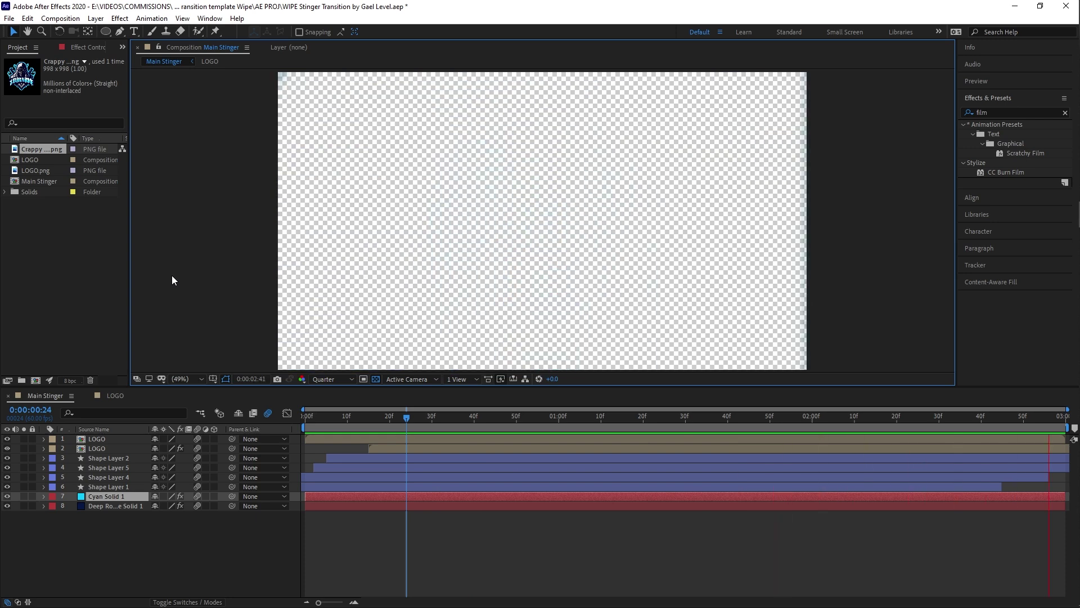
key(space)
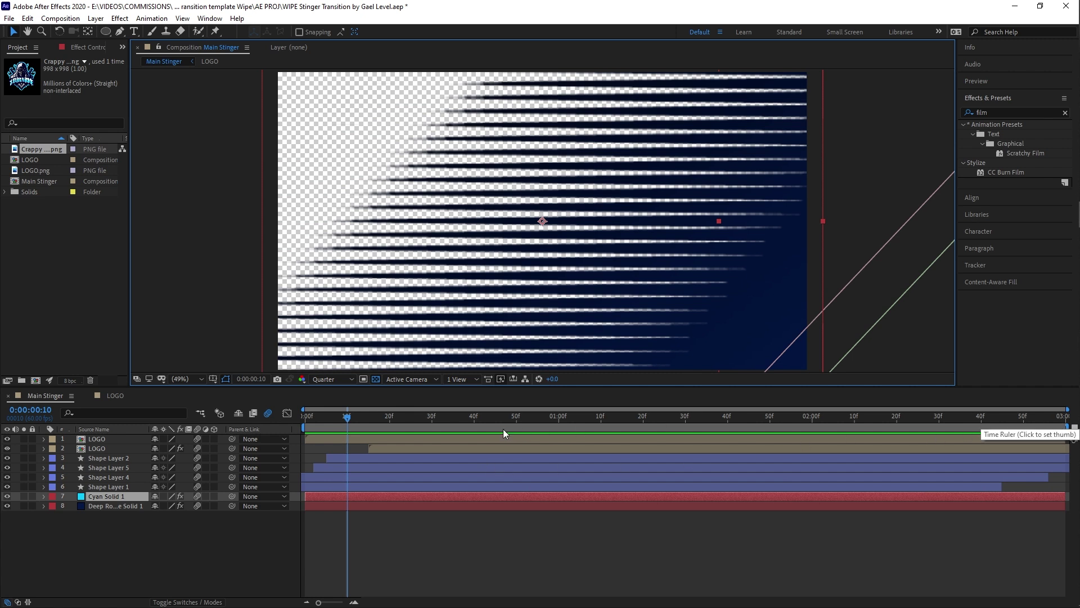
click(559, 419)
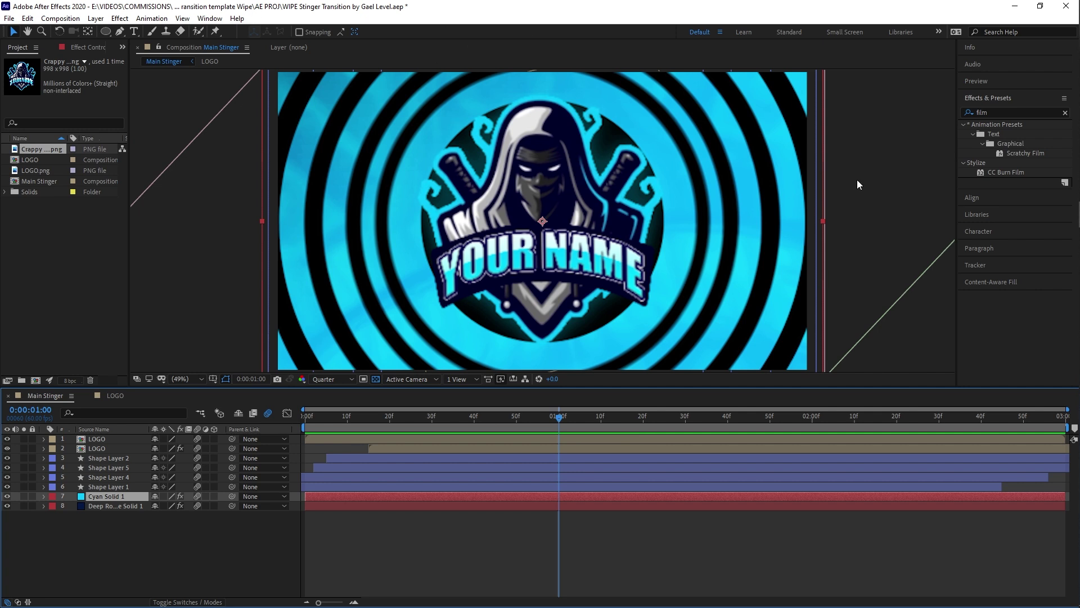
click(105, 513)
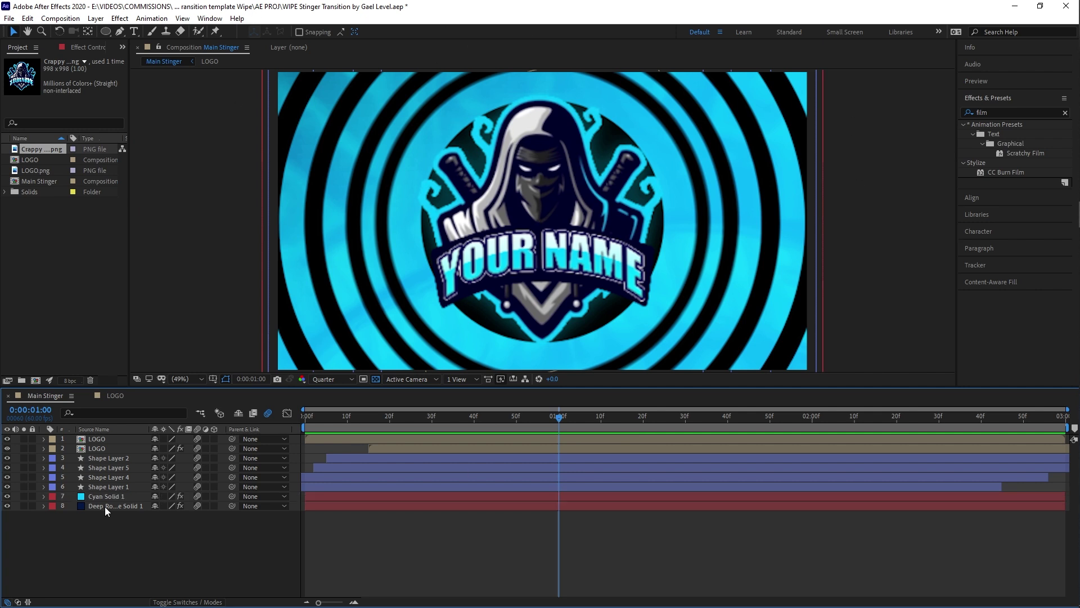
click(105, 506)
key(space)
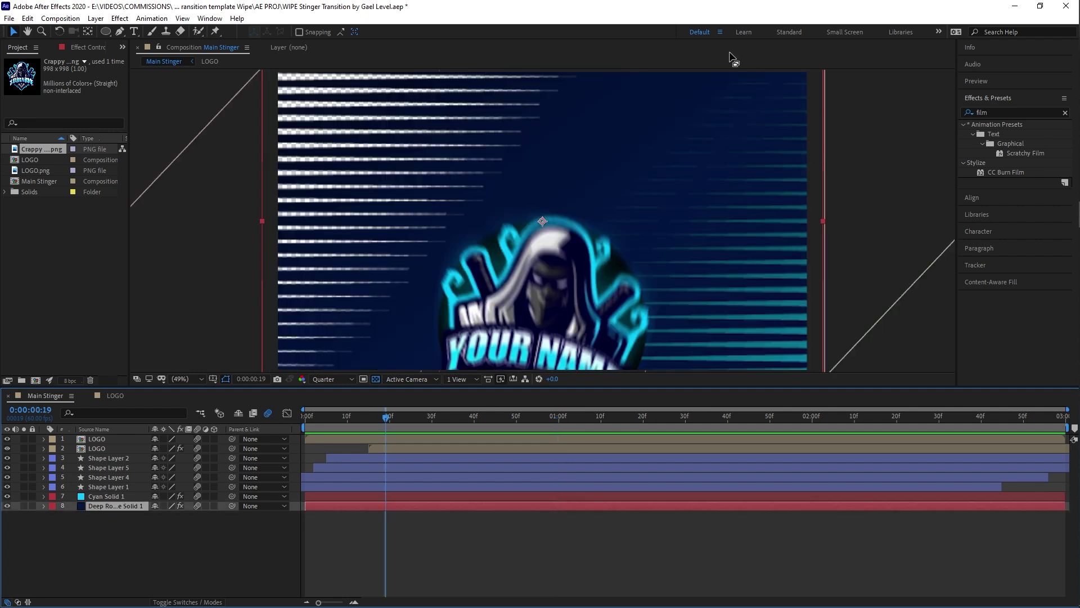
click(106, 496)
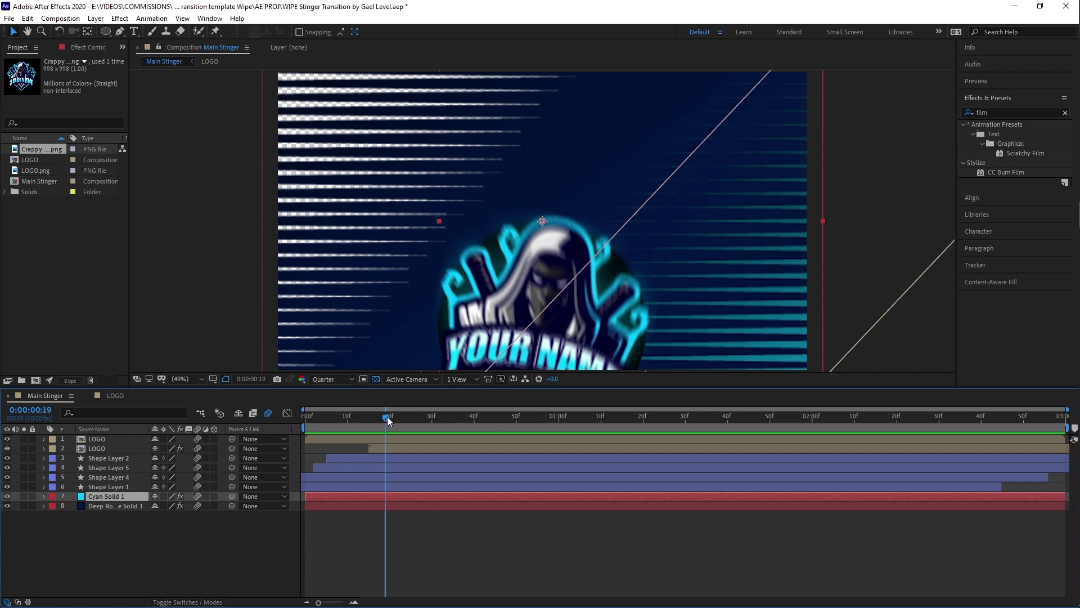
drag(387, 416, 407, 418)
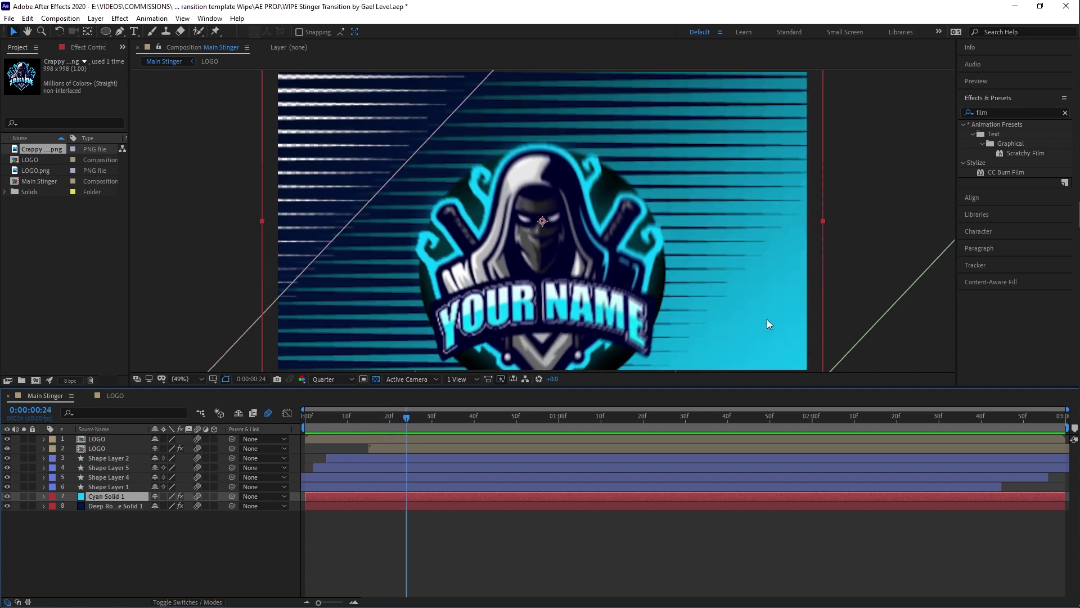
Change the stroke of Shape Layers 1, 4, 5 and 2 from black to eyedropped white
click(110, 486)
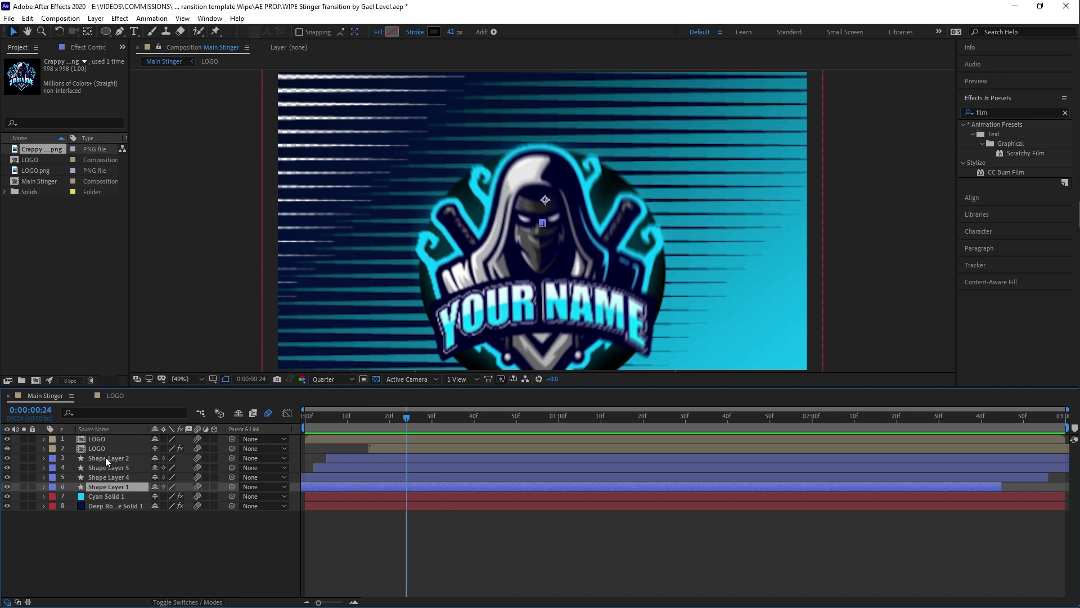
shift+click(106, 458)
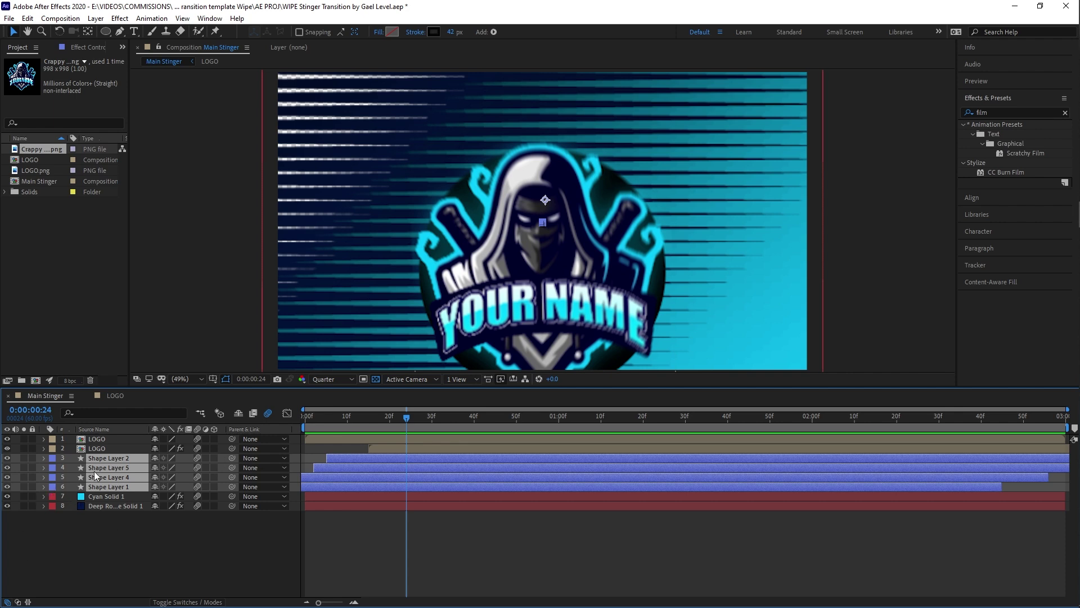
drag(616, 420, 554, 421)
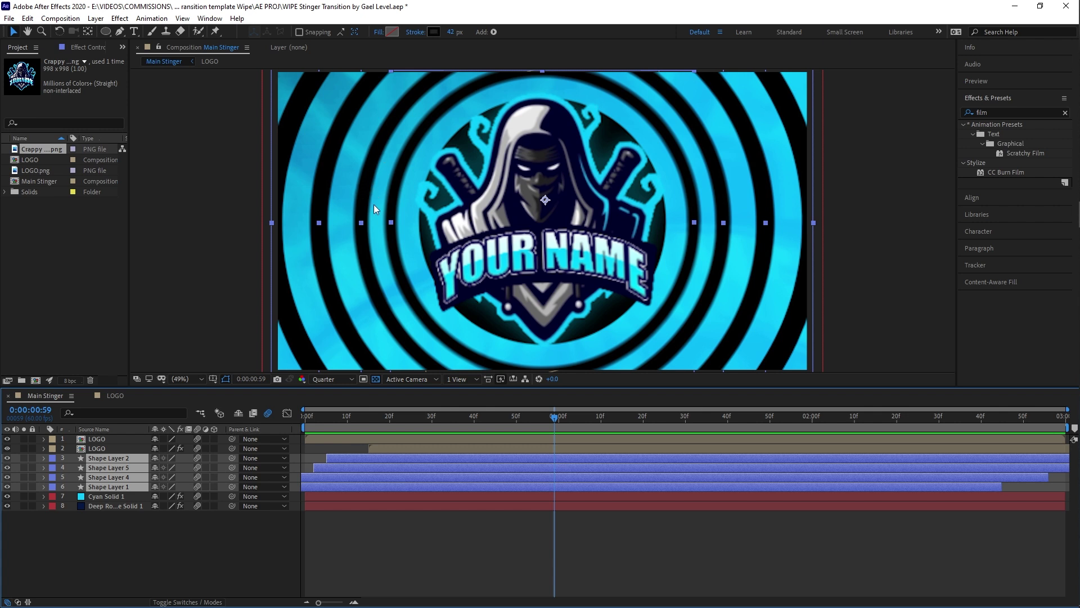
click(437, 32)
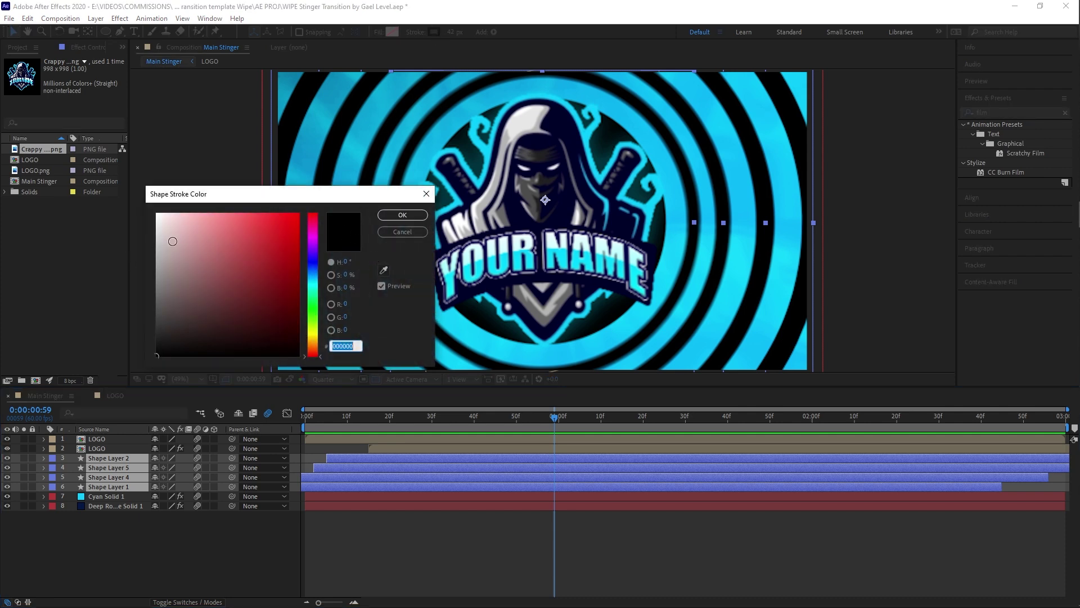
click(384, 269)
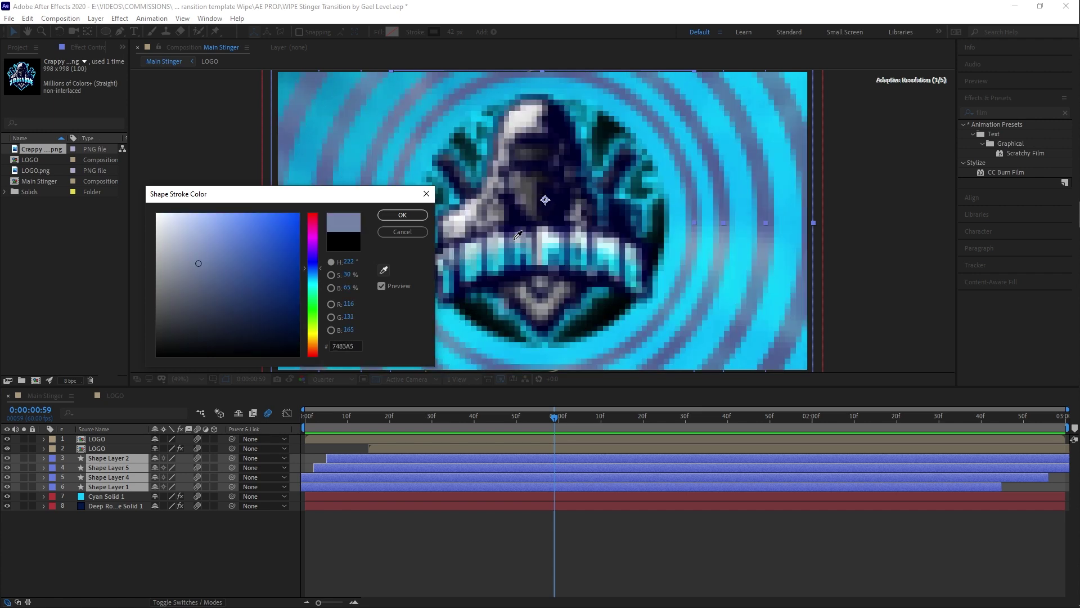
click(452, 225)
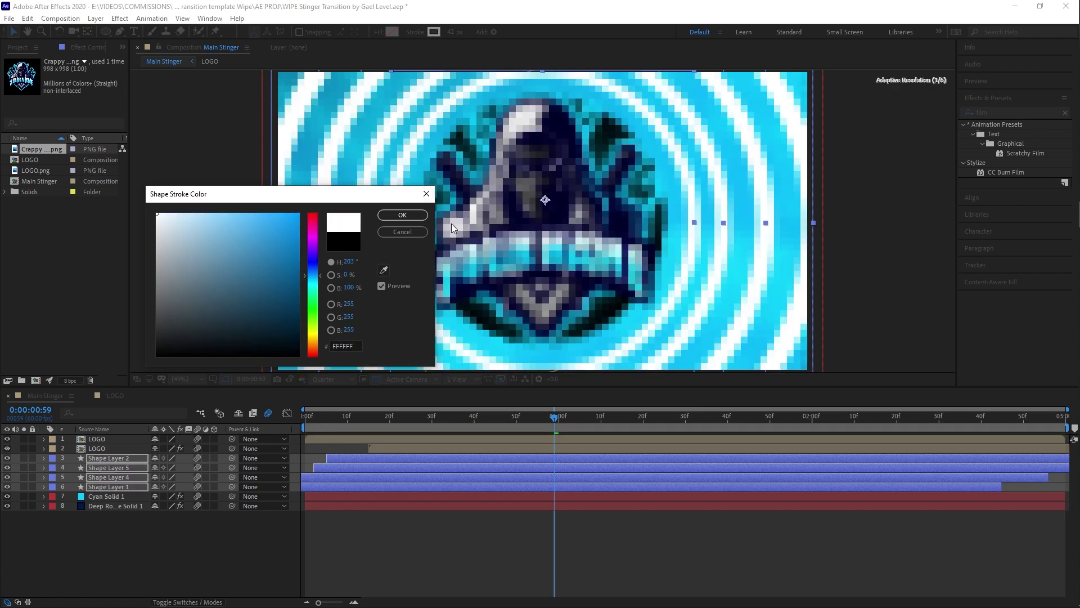
click(403, 215)
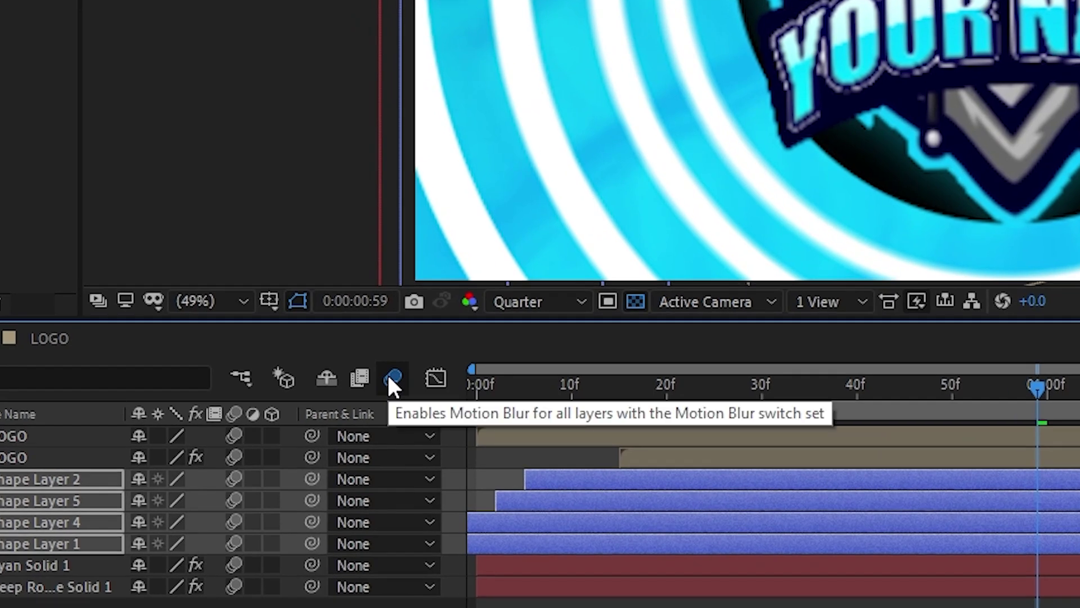
Turn off composition motion blur and scrub the ring animation to the 1:00 frame
click(390, 378)
drag(994, 388, 1074, 397)
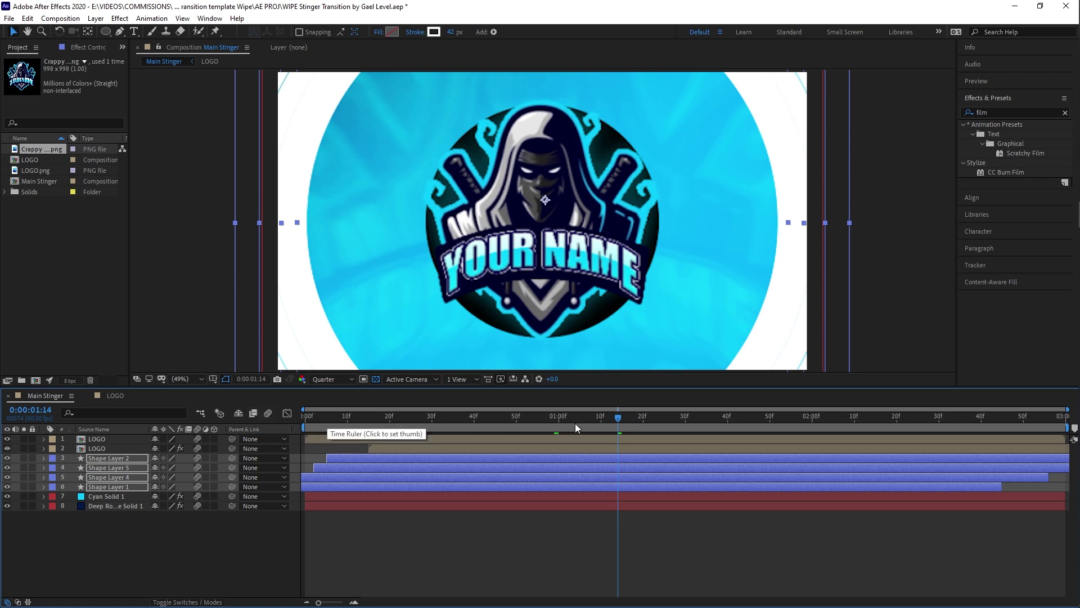
click(559, 422)
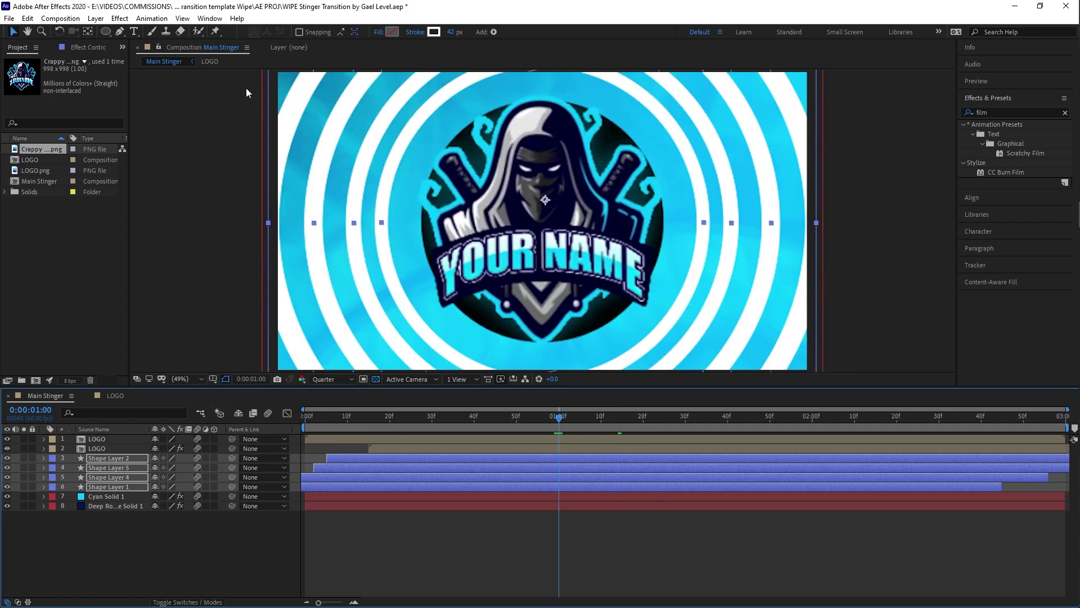
Change the ring stroke colour to dark blue hex 011E4B
click(433, 32)
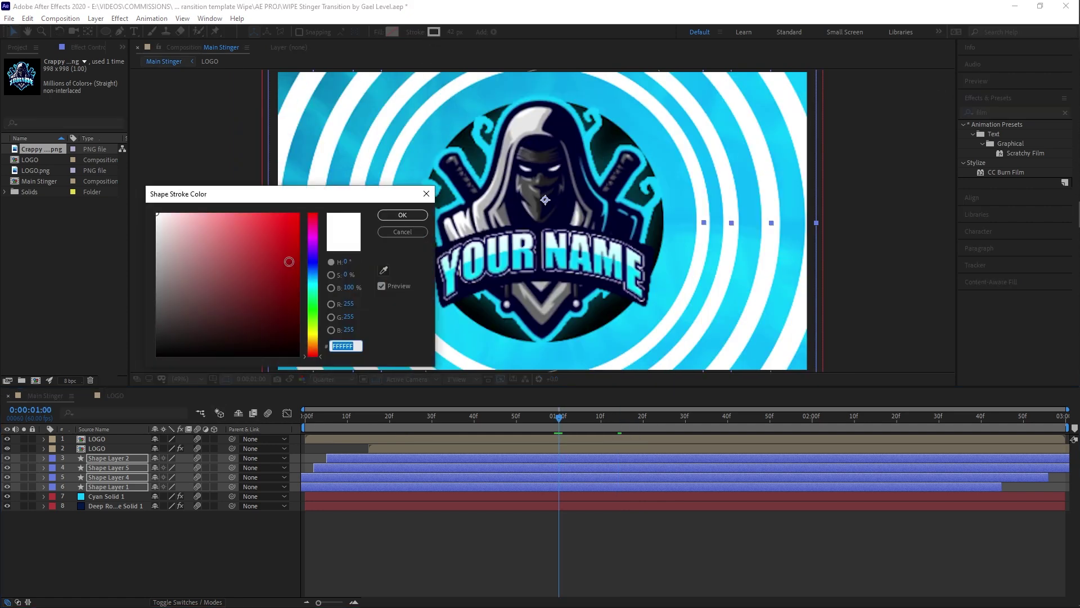
text(011E4B)
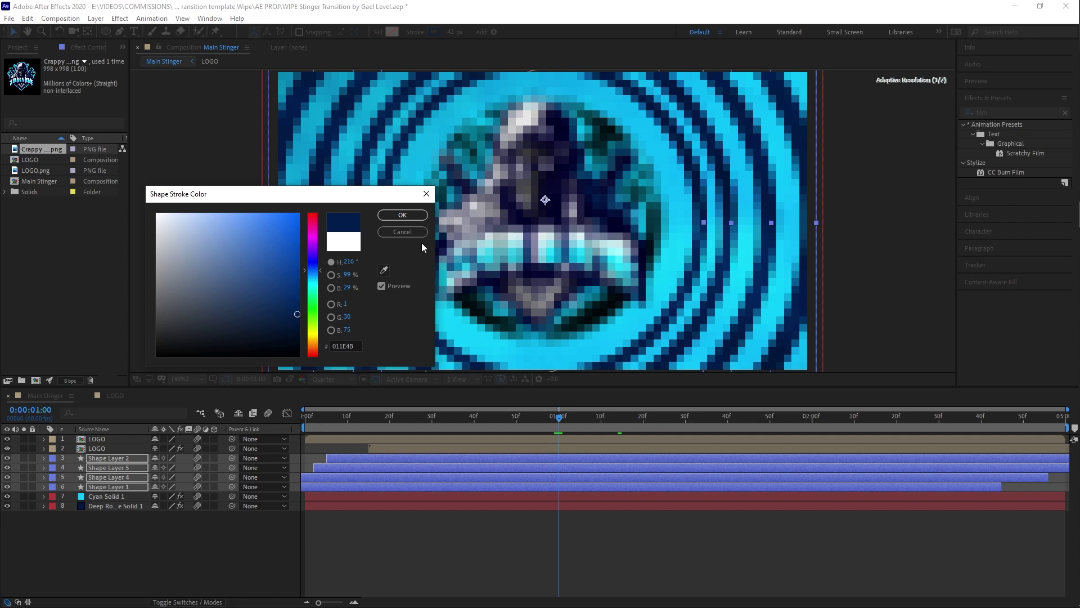
click(402, 215)
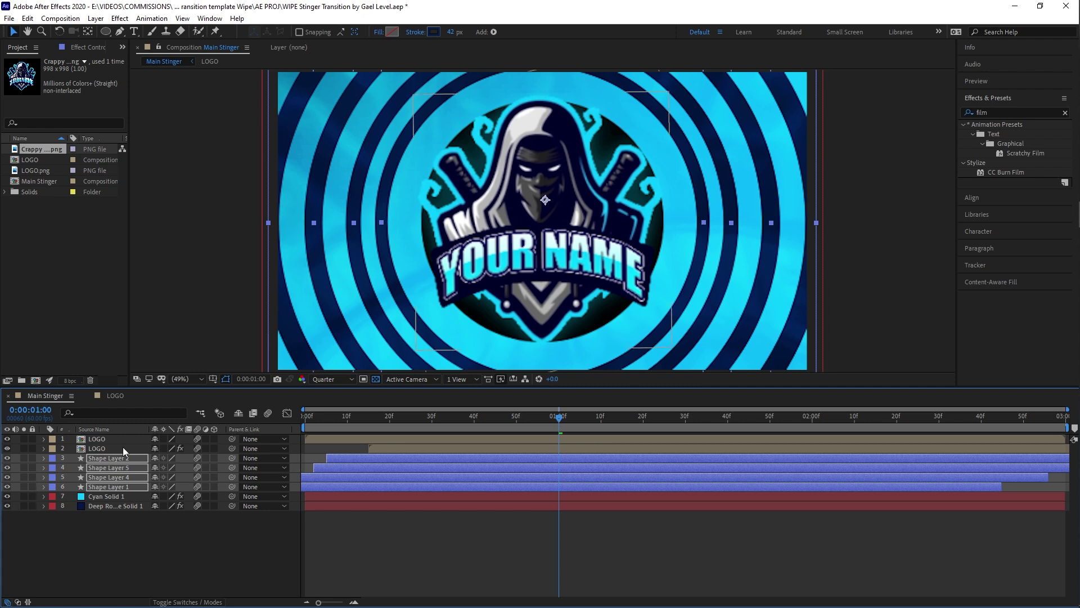
Add the Main Stinger composition to the Render Queue
click(318, 415)
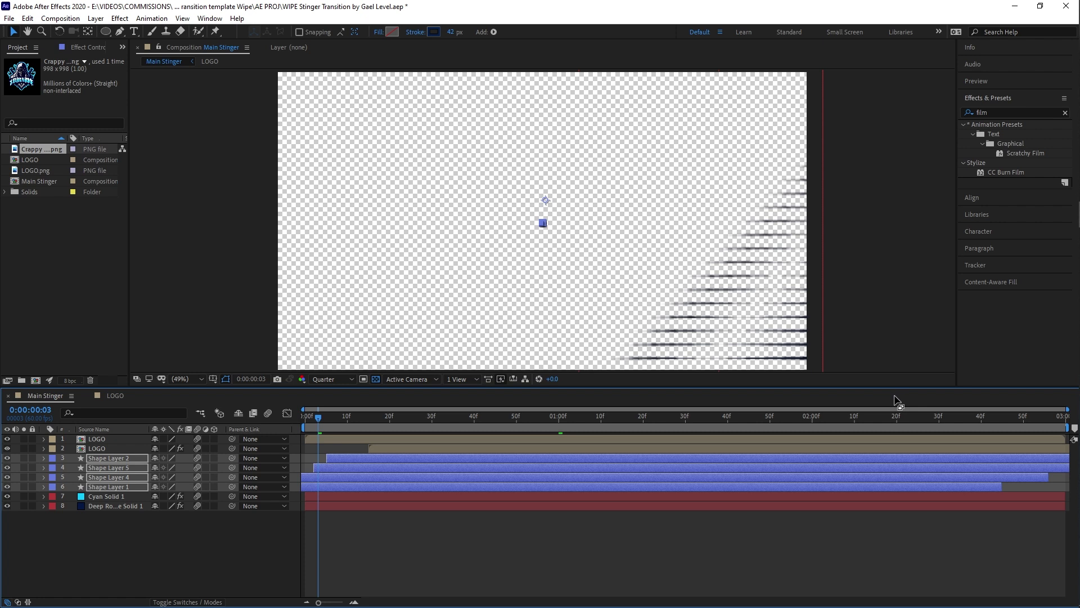
click(986, 415)
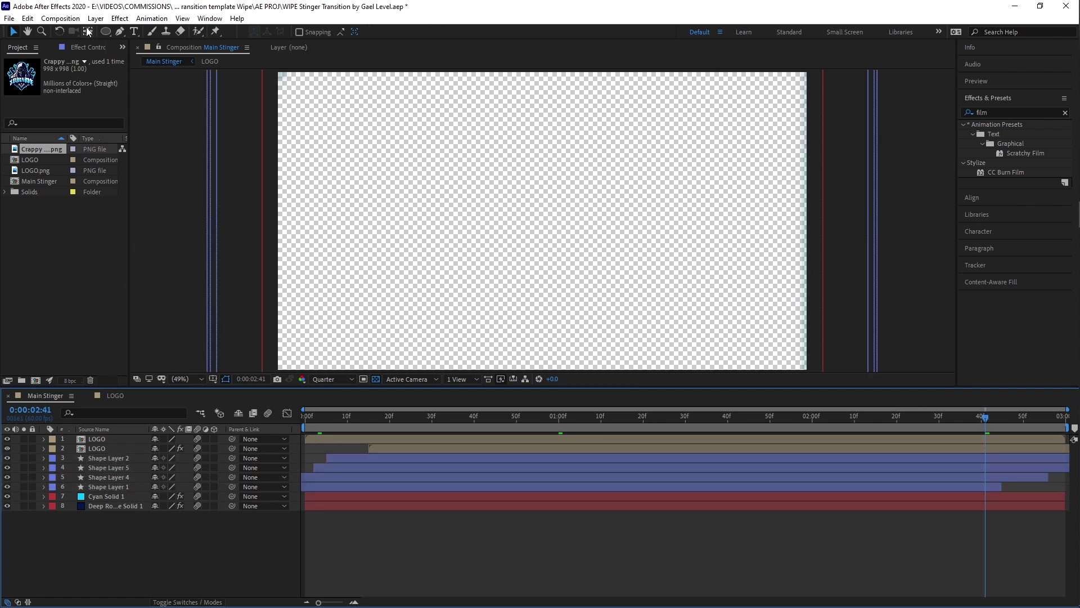
click(61, 18)
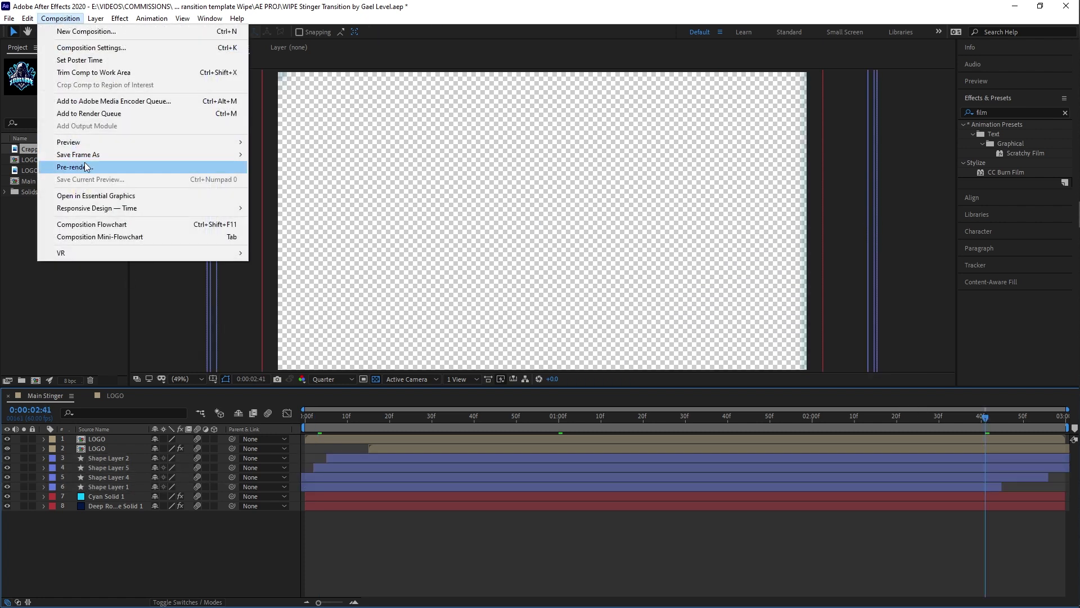
click(97, 114)
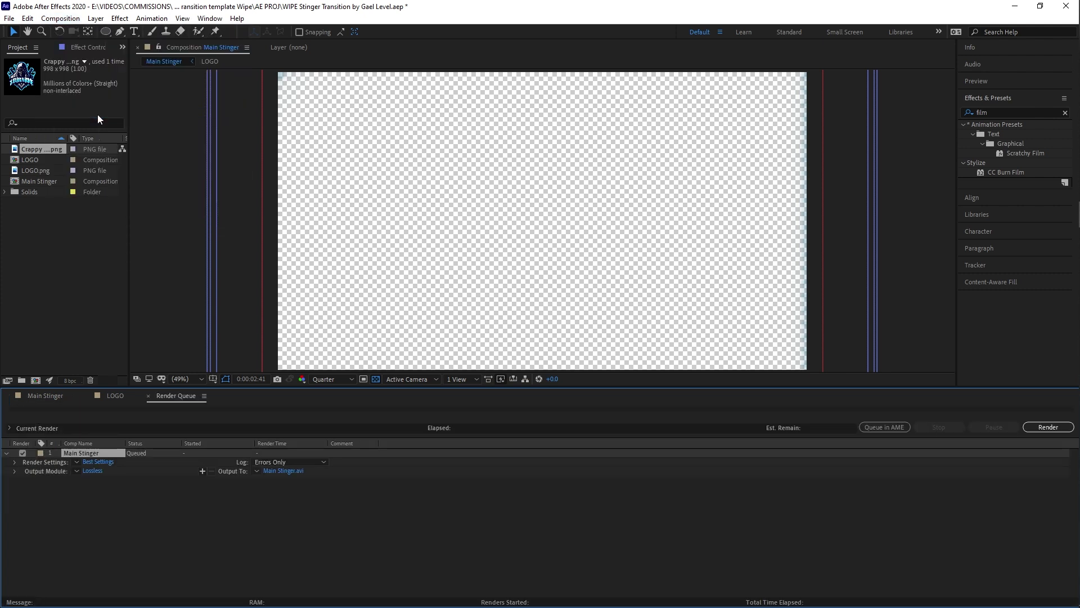
Set the output module format to QuickTime with the Animation codec
click(92, 471)
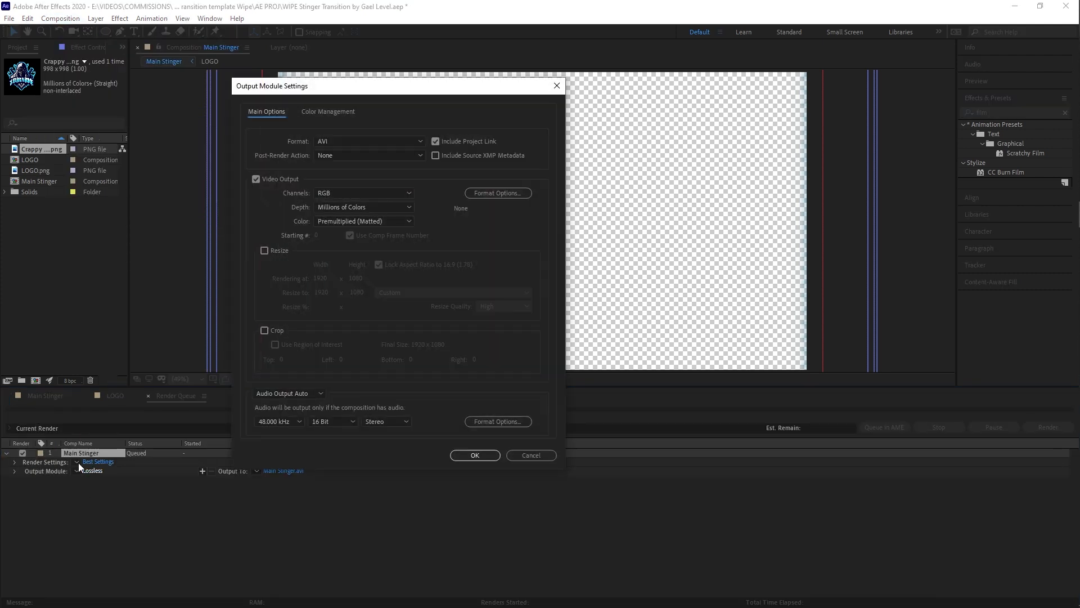
click(381, 143)
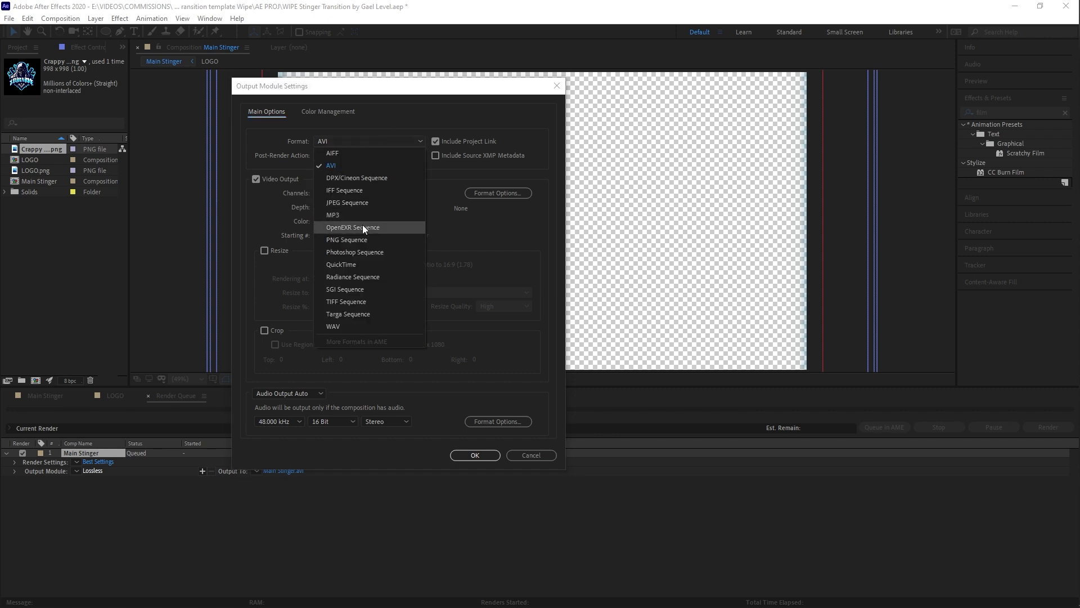
click(353, 263)
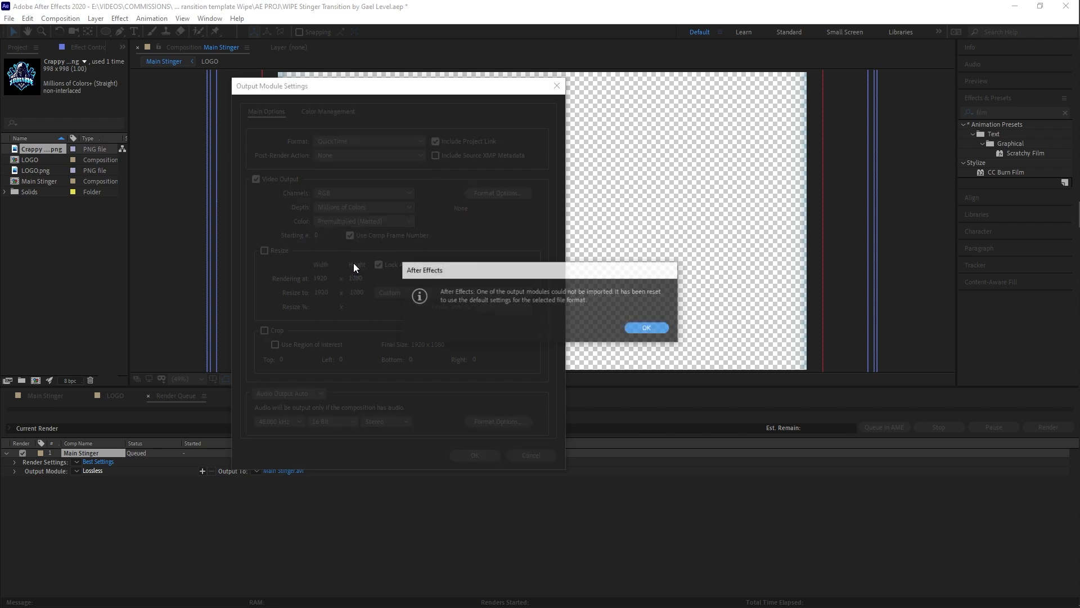
click(648, 329)
click(498, 193)
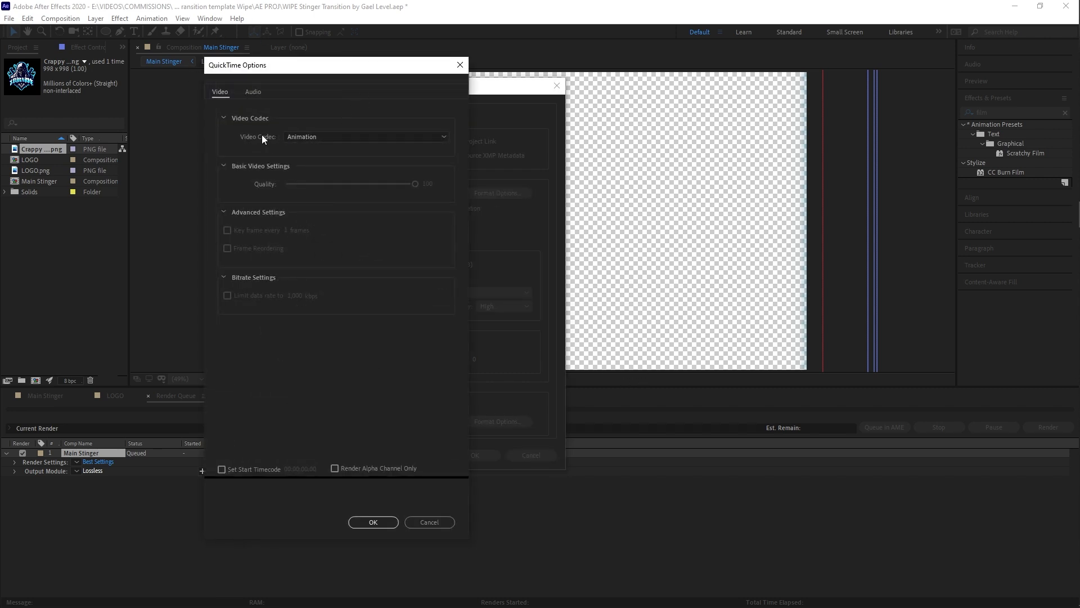
click(417, 135)
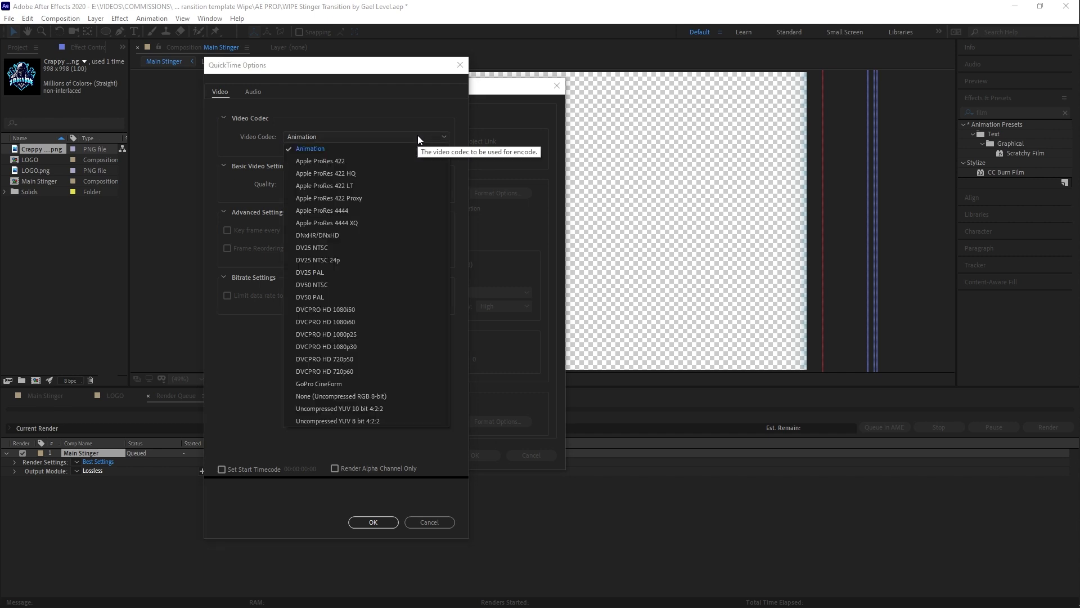
click(418, 135)
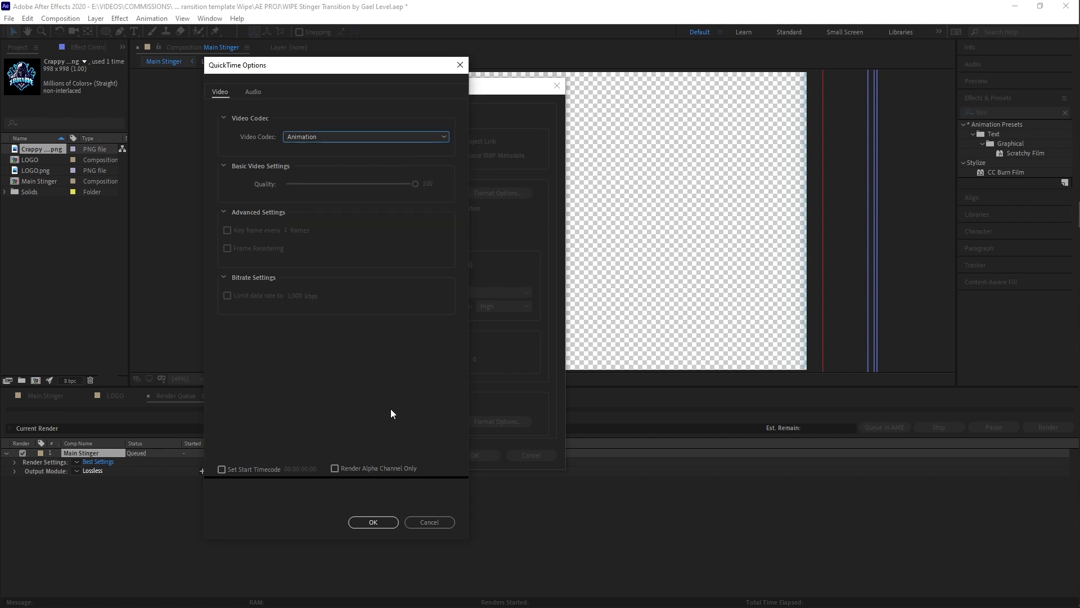
click(373, 522)
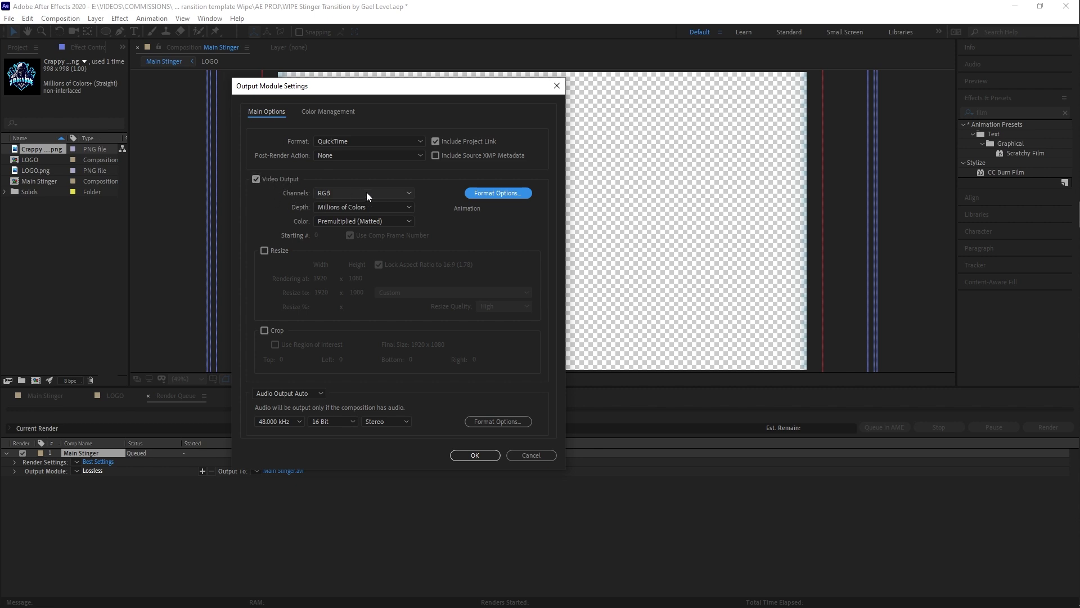
Set output channels to RGB + Alpha and audio output Off, then confirm
click(386, 193)
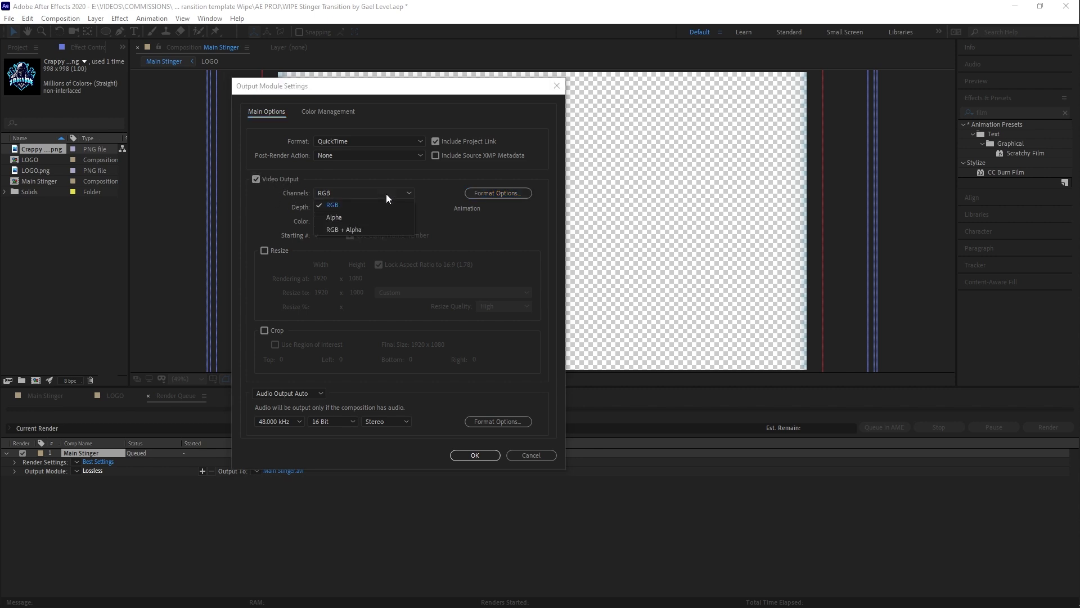
click(356, 230)
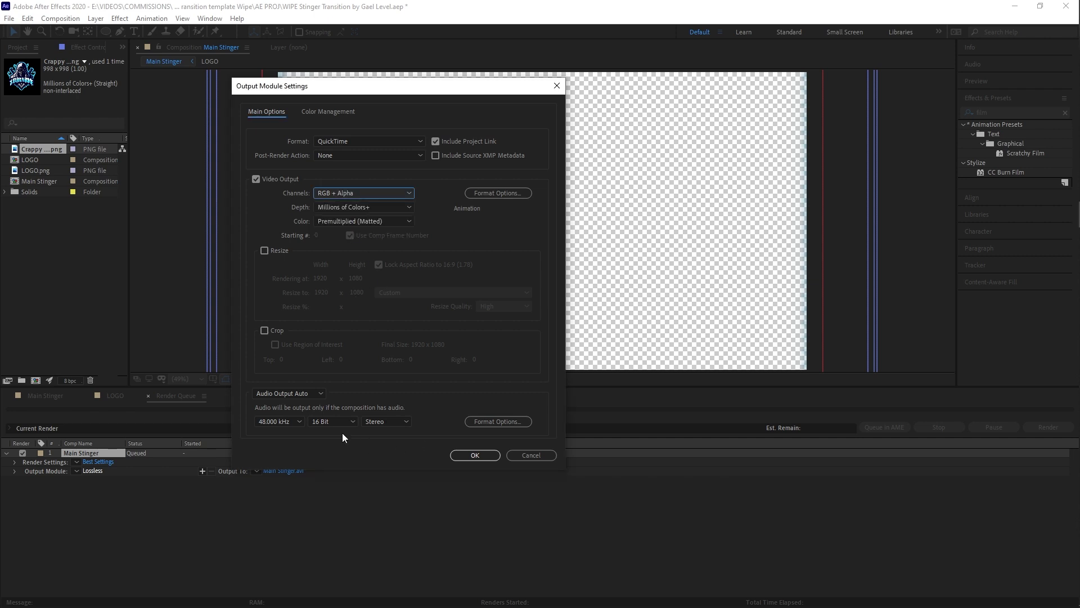
click(295, 392)
click(288, 431)
click(478, 455)
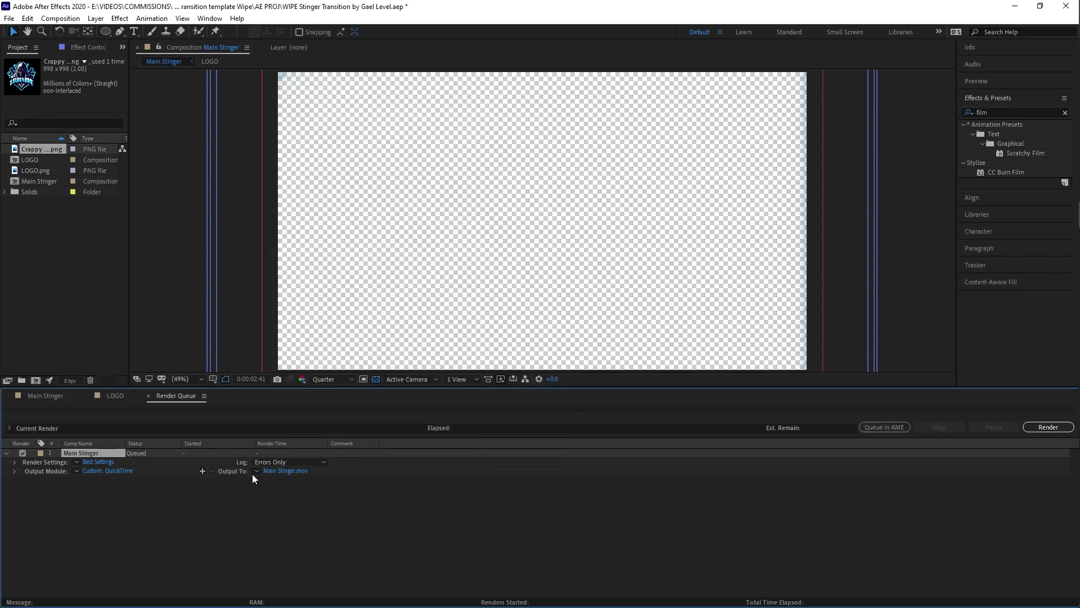
Save the render output as Main Stinger.mov and render the composition
click(288, 473)
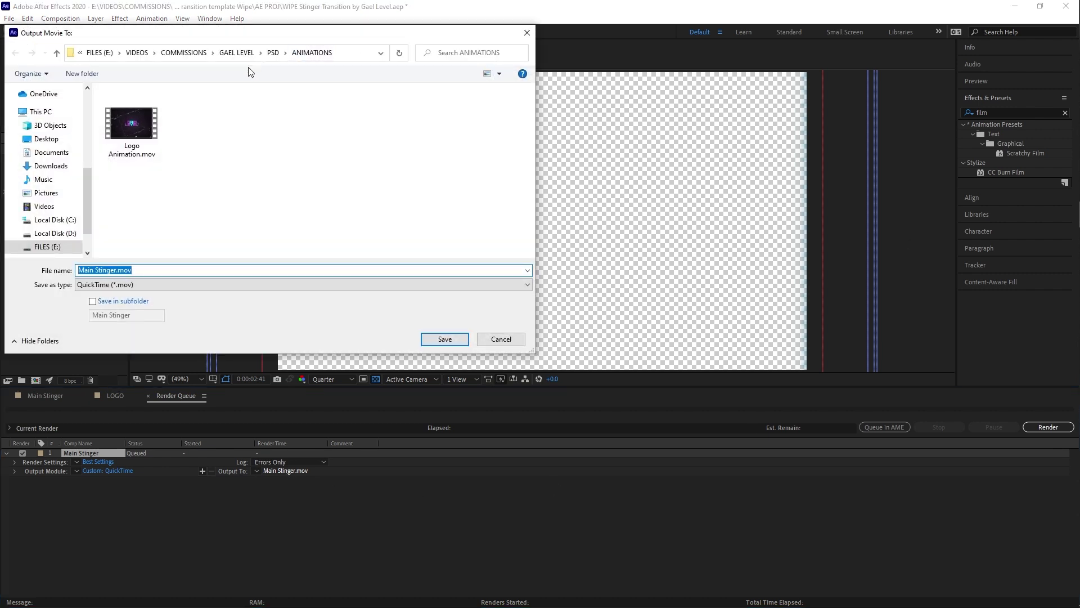
click(444, 338)
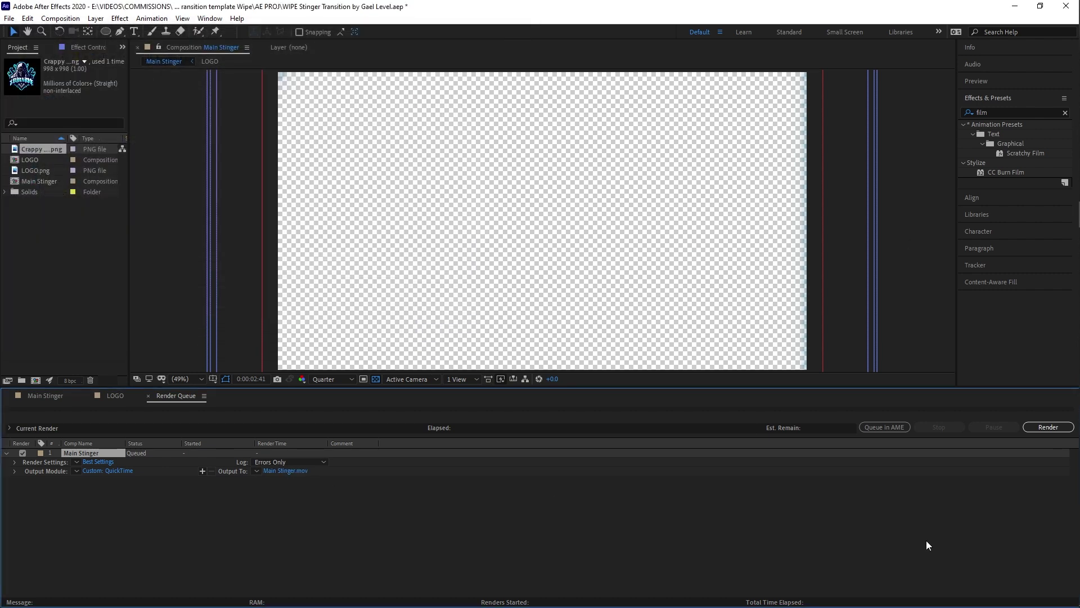
click(1047, 427)
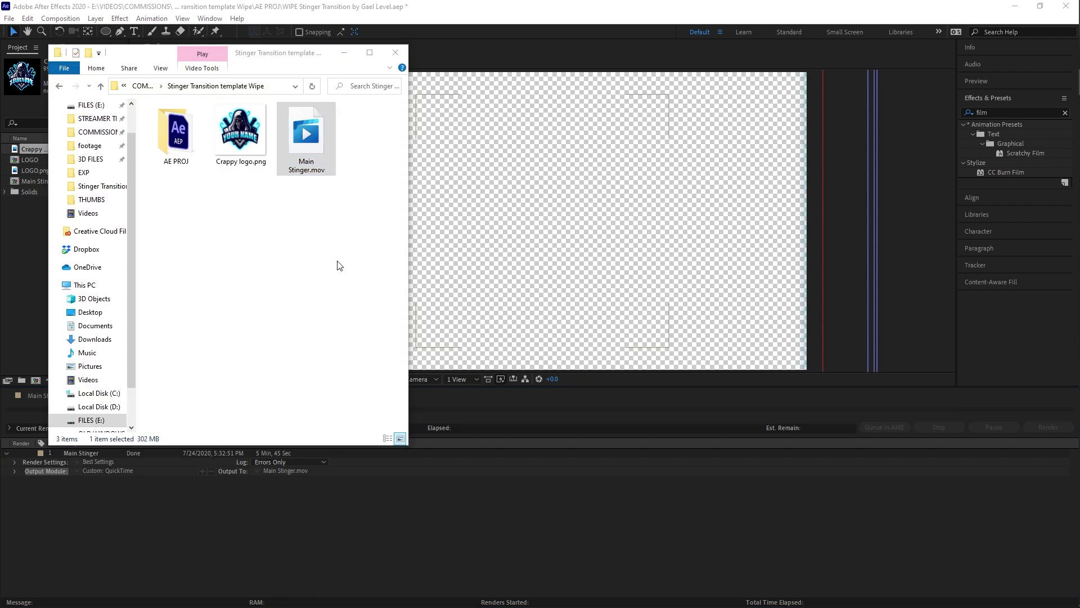
key(Return)
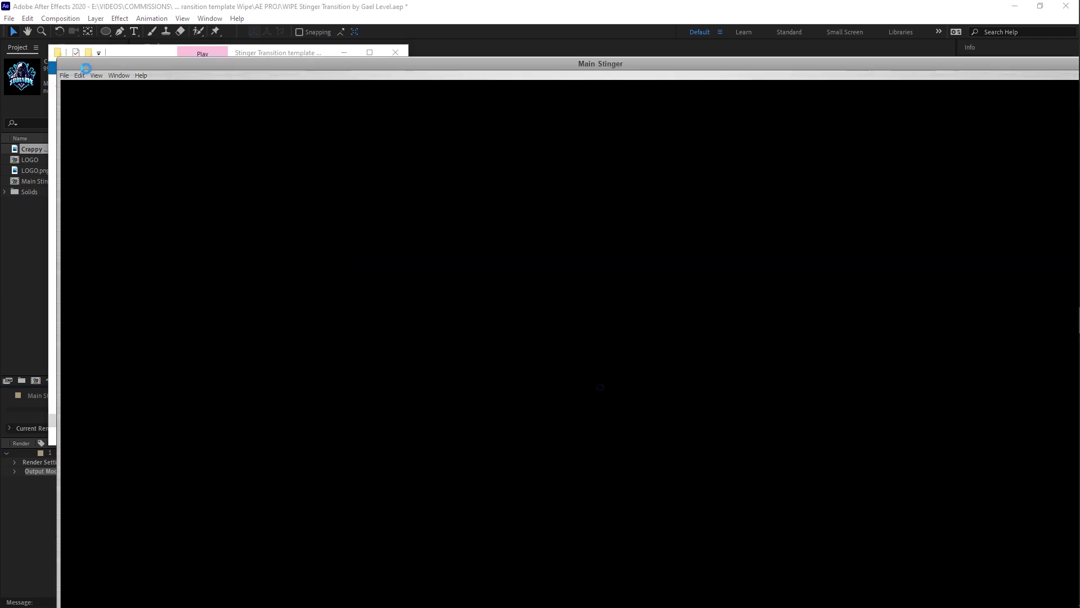
click(94, 74)
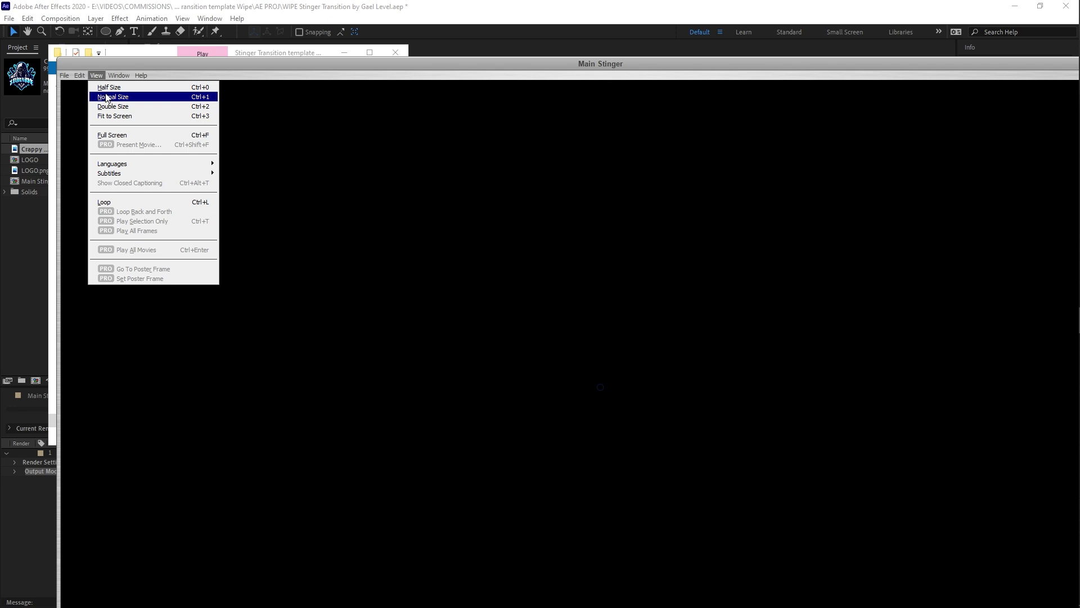
click(108, 91)
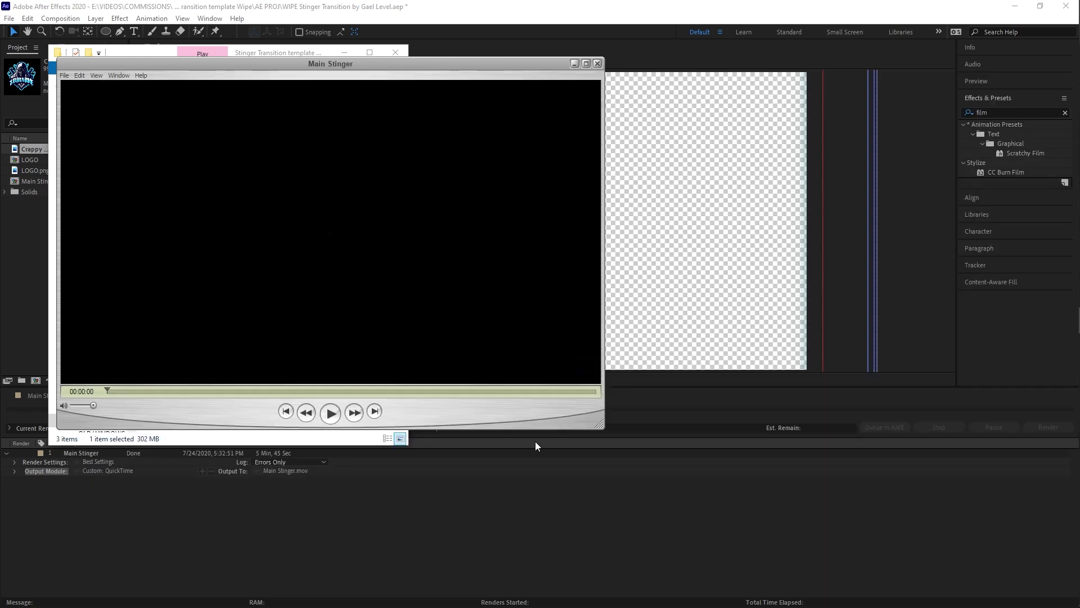
click(325, 413)
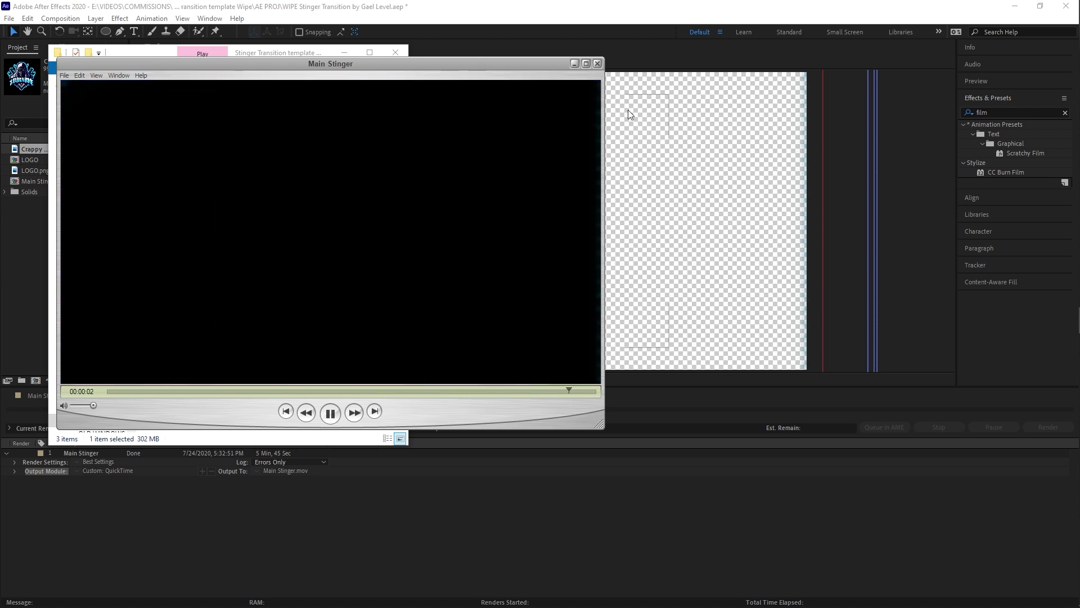
click(597, 63)
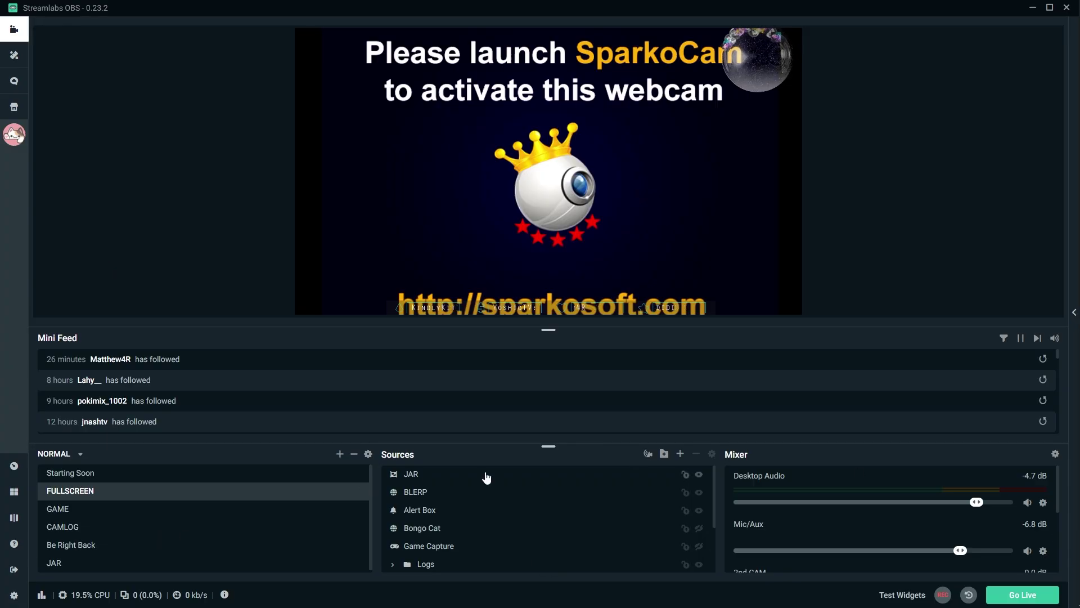
Point the Global Transition's Stinger at the newly rendered .mov file and save it
click(369, 454)
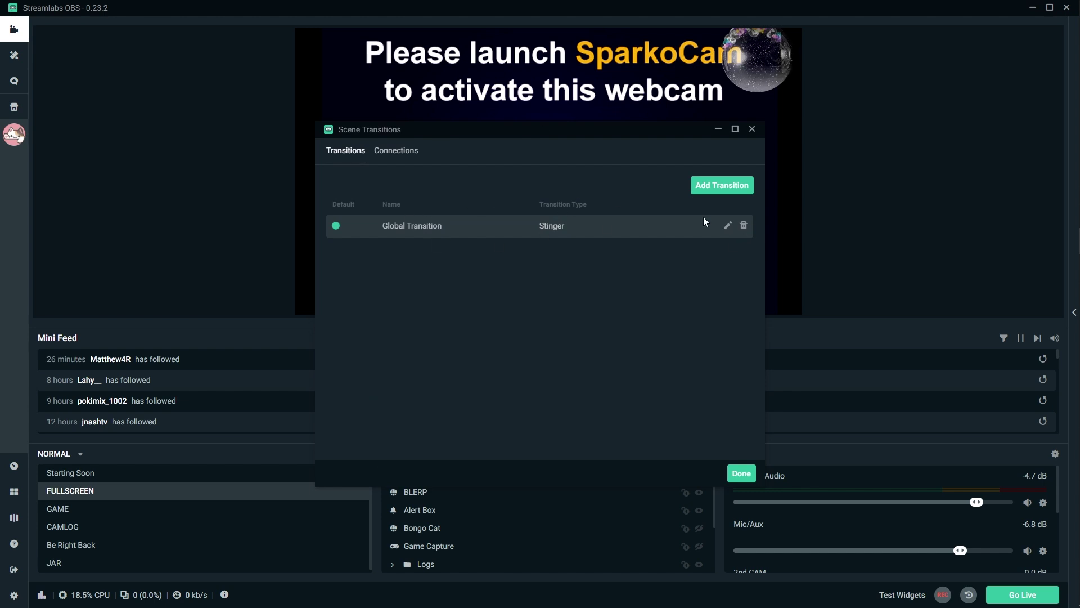
click(728, 227)
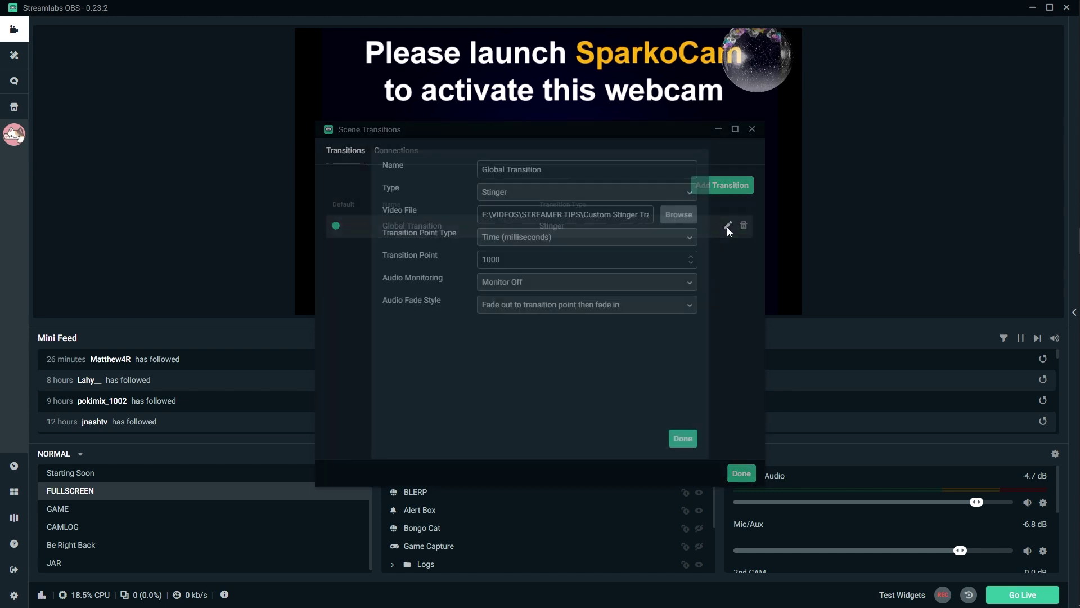
click(548, 194)
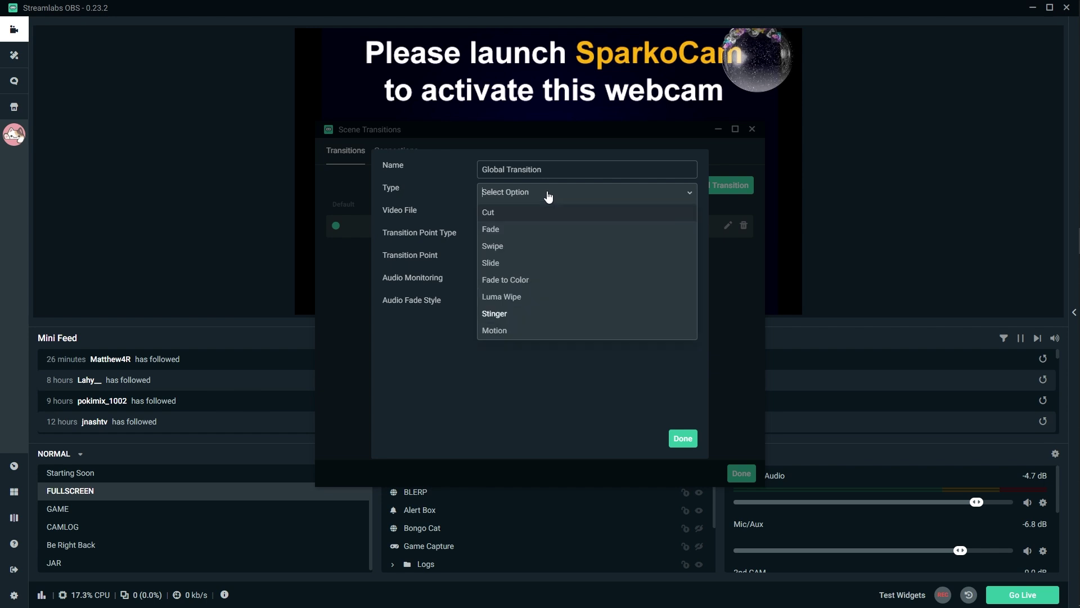
click(506, 314)
click(679, 215)
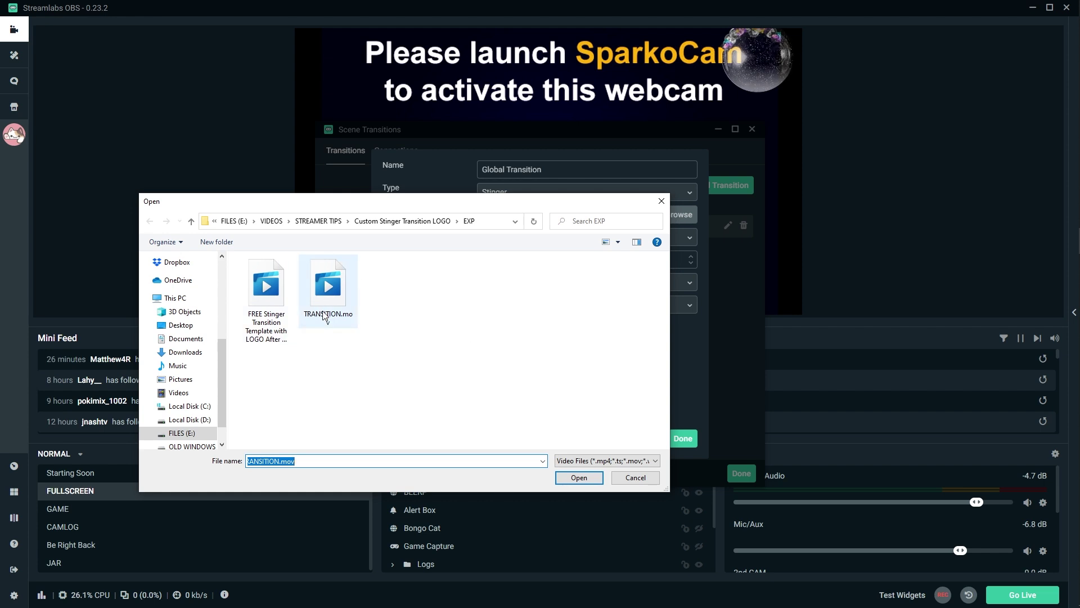
key(Escape)
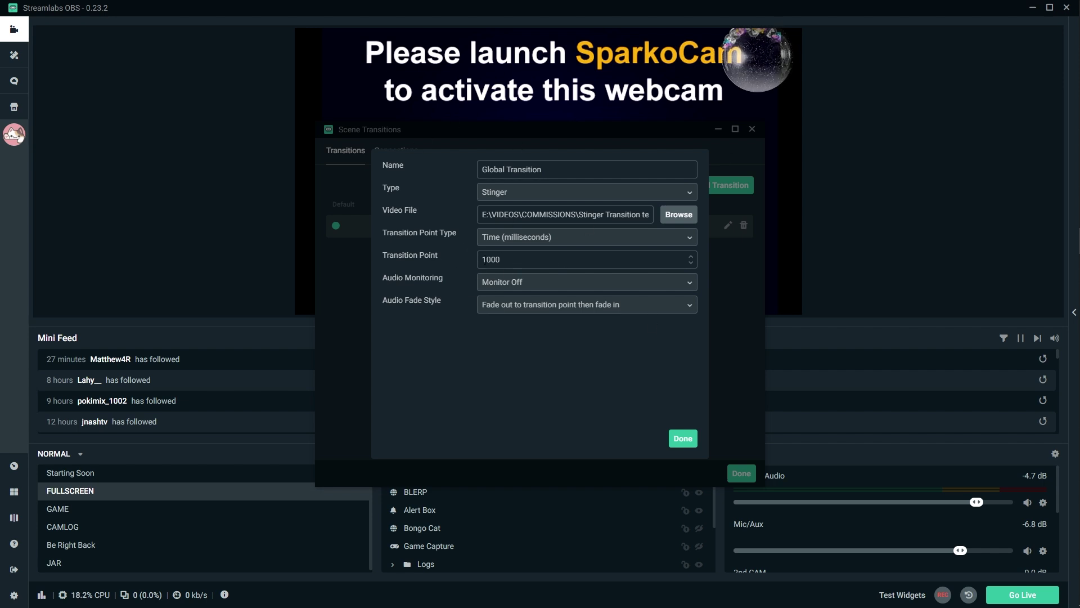
click(693, 442)
Test the stinger by switching to the GAME scene, then the JAR scene
click(731, 473)
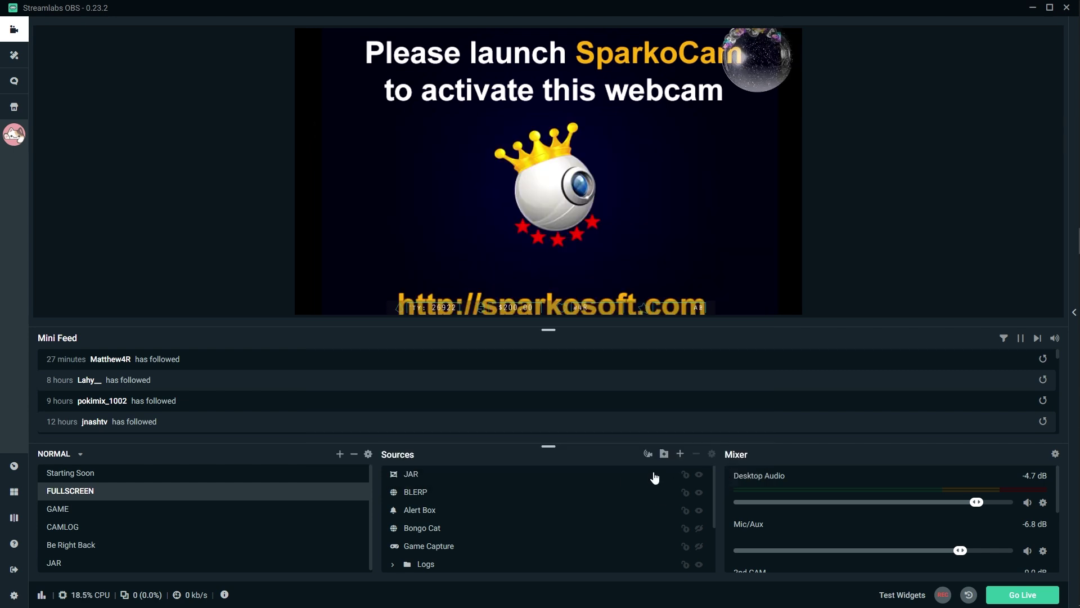
scroll(94, 563, down, 1)
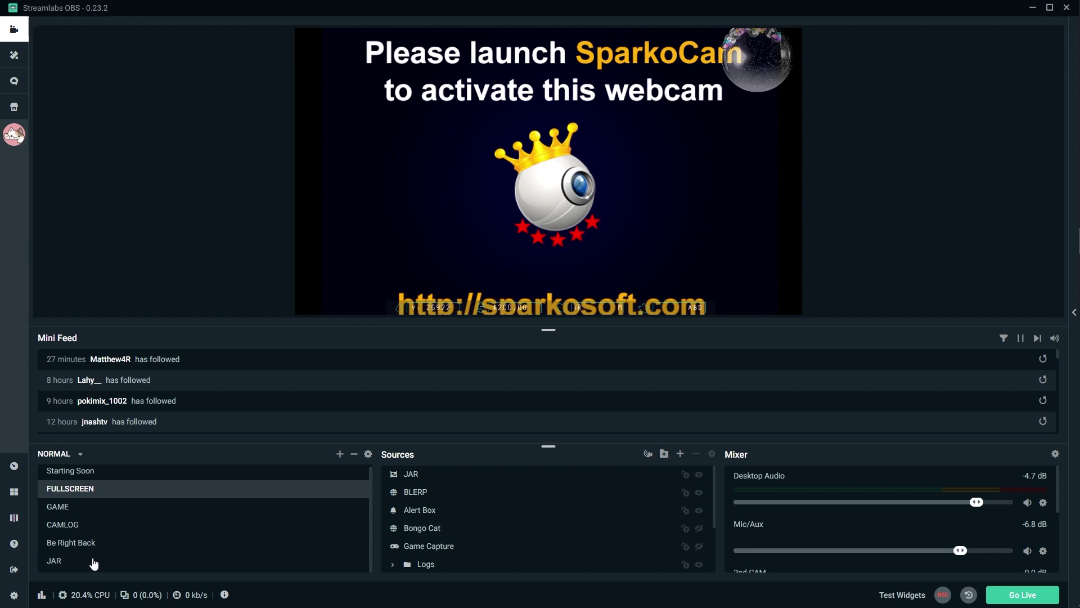
click(76, 508)
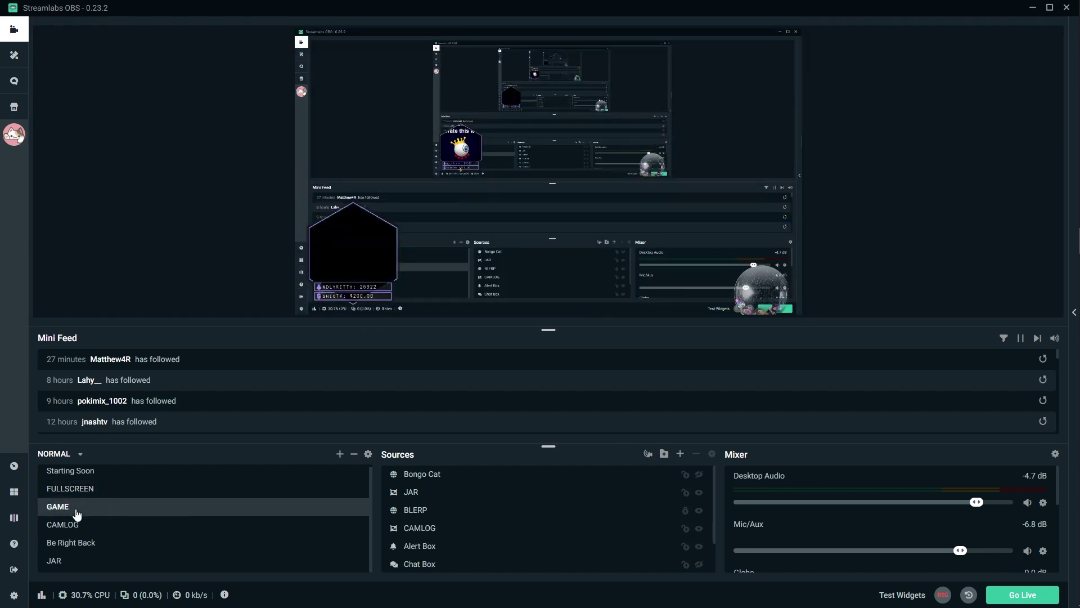
click(58, 561)
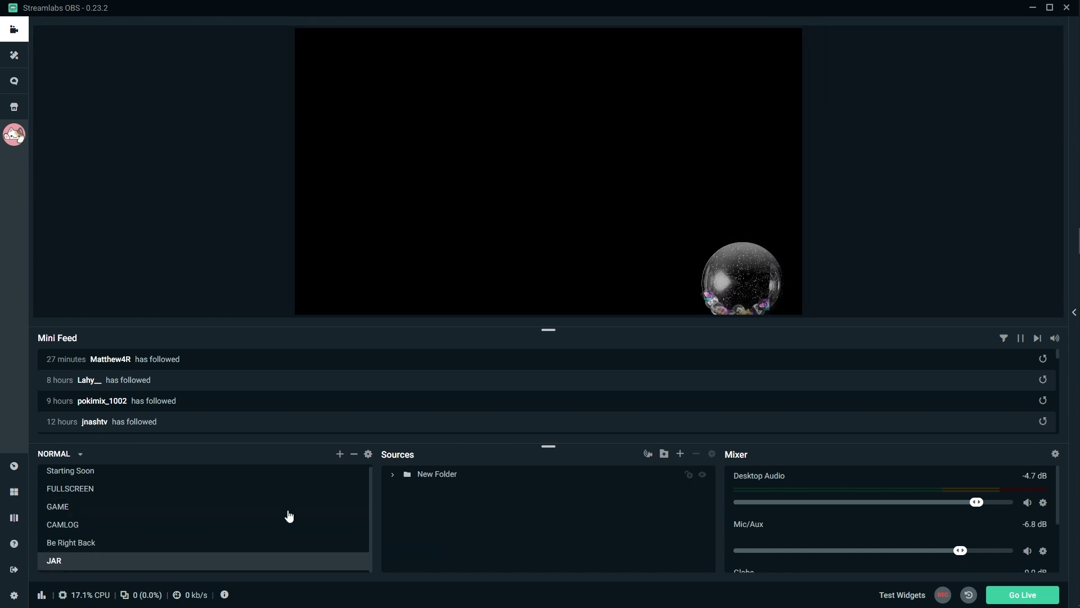
Add a new Stinger transition named Stinger (2) in OBS Studio
click(1074, 312)
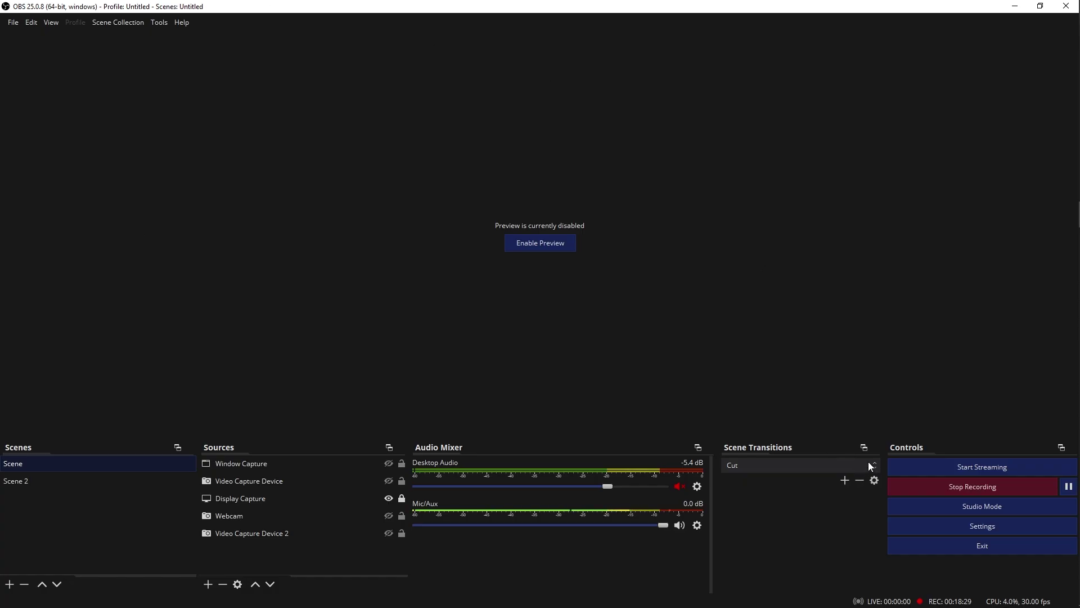
click(845, 480)
click(867, 515)
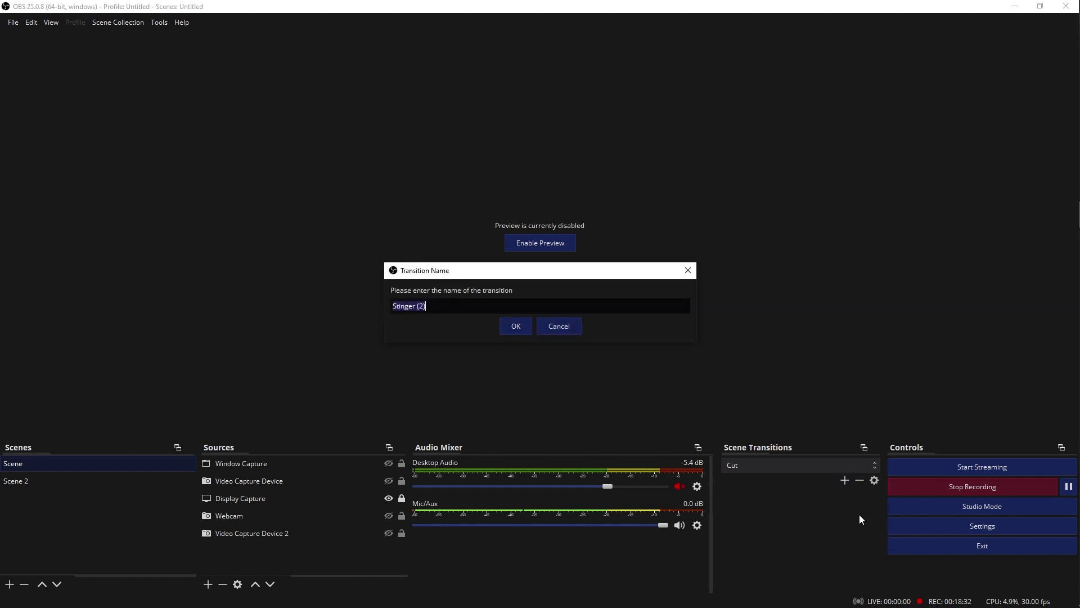
click(514, 327)
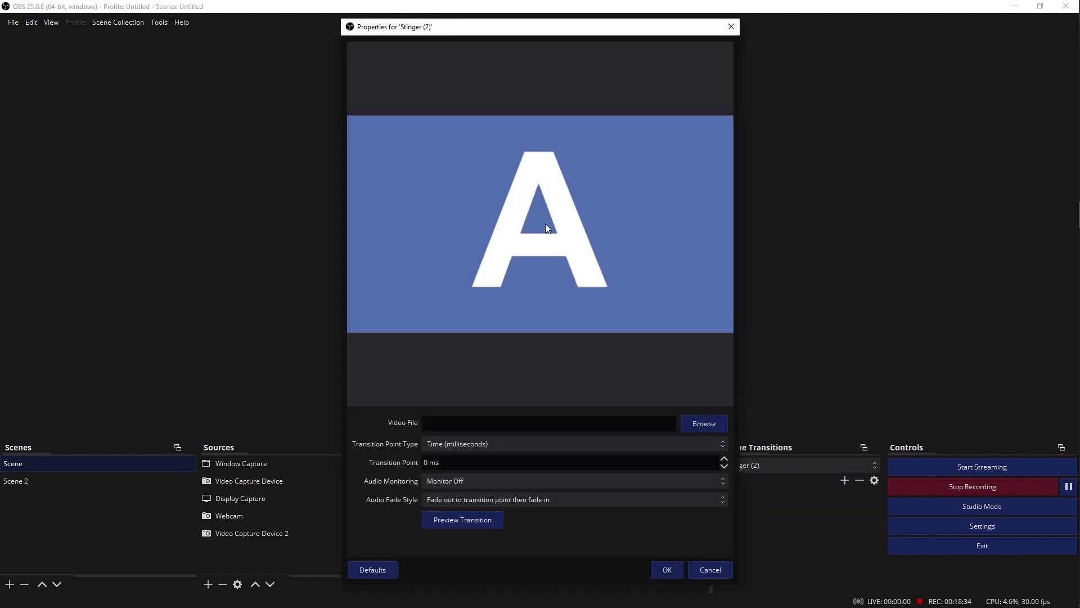
Select Main Stinger.mov from the COMMISSIONS Stinger Transition template Wipe folder
click(707, 424)
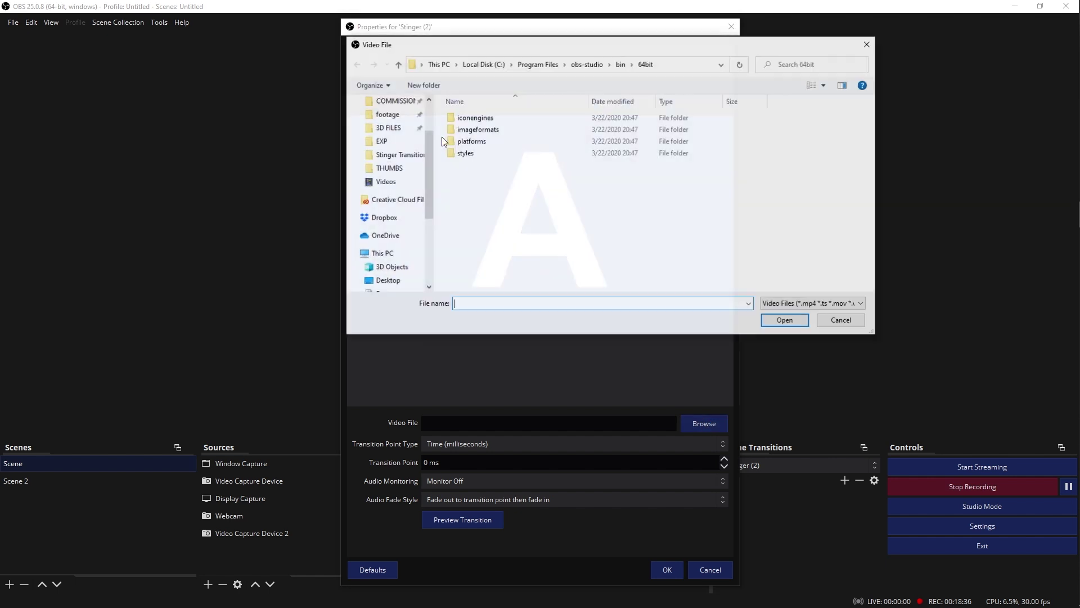
scroll(410, 181, up, 4)
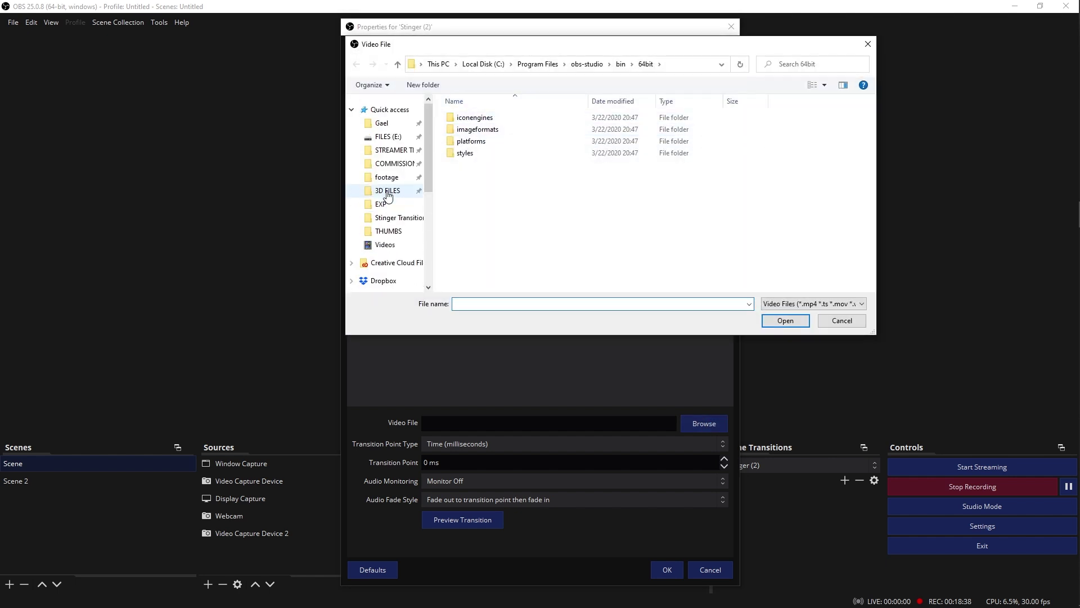
click(394, 163)
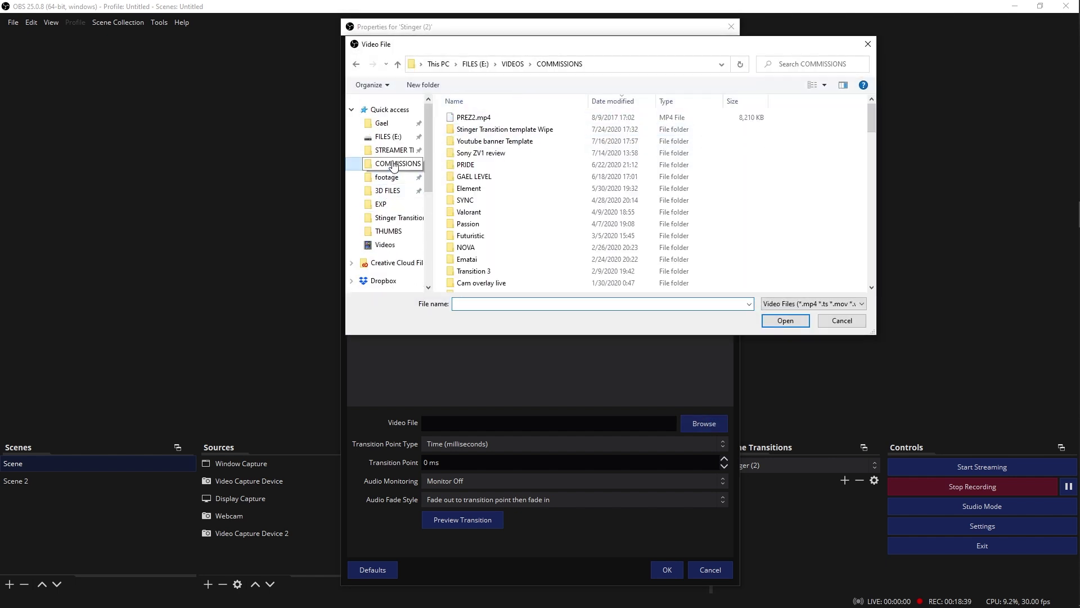
double_click(478, 129)
double_click(536, 134)
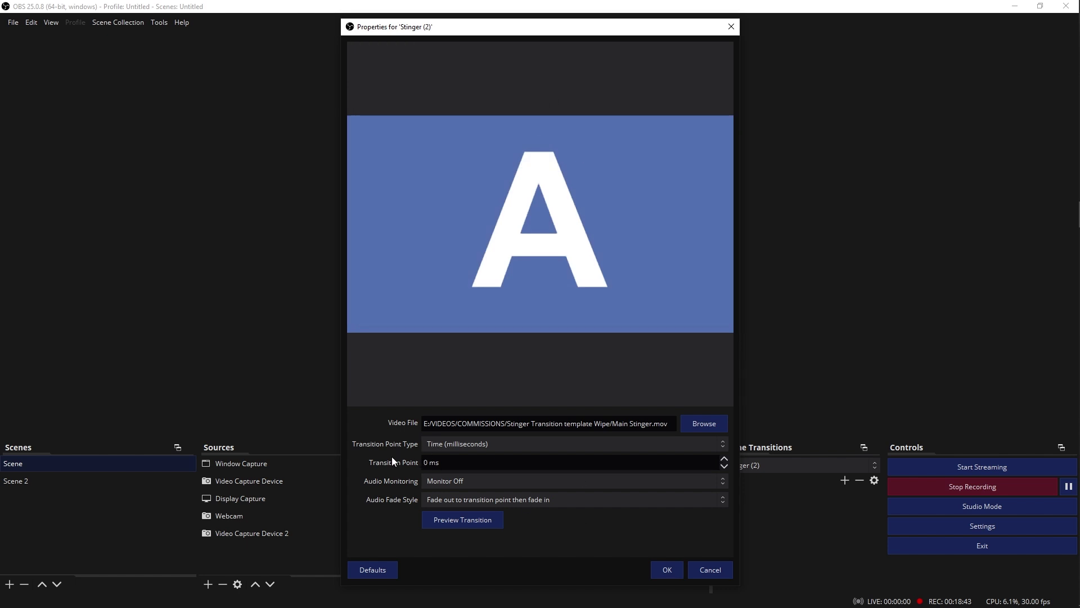
Set the Transition Point to 1000 ms and save the Stinger (2) properties
drag(442, 462, 368, 456)
text(1000)
click(667, 569)
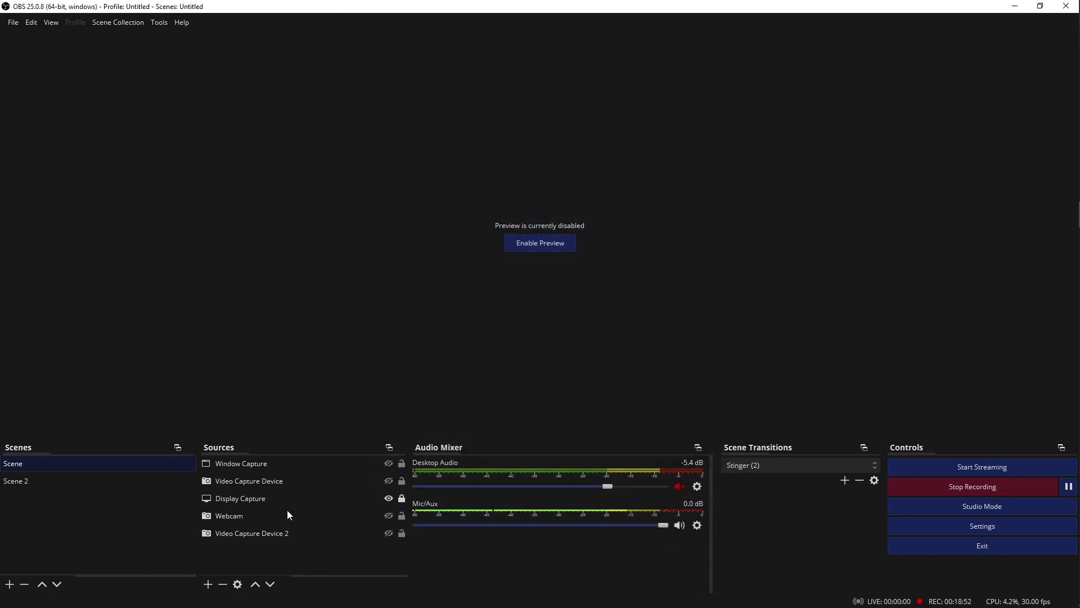